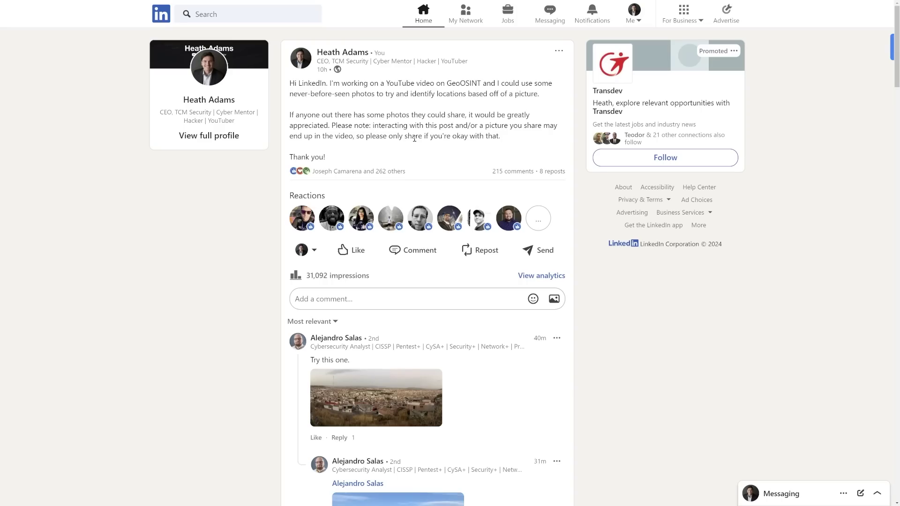
# - Scroll the LinkedIn photo replies to the comment showing tents and a trailer in a parking lot
pyautogui.scroll(-3, 442, 401)
pyautogui.scroll(-20, 445, 400)
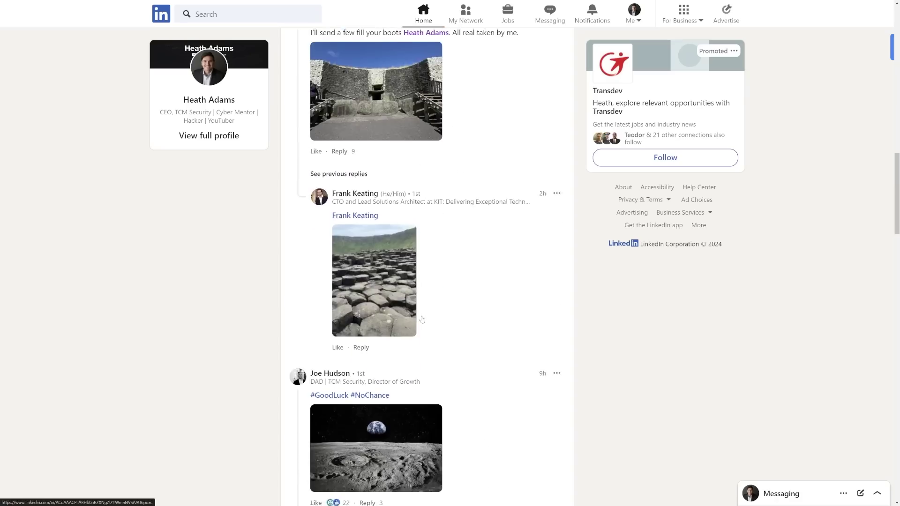
pyautogui.scroll(-4, 424, 314)
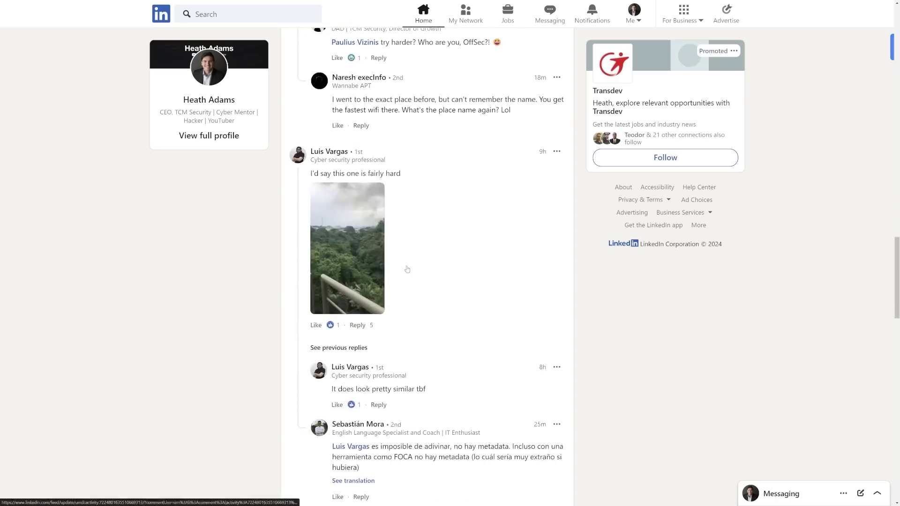
pyautogui.scroll(-5, 405, 270)
pyautogui.scroll(-7, 406, 270)
pyautogui.scroll(10, 422, 328)
pyautogui.scroll(20, 425, 344)
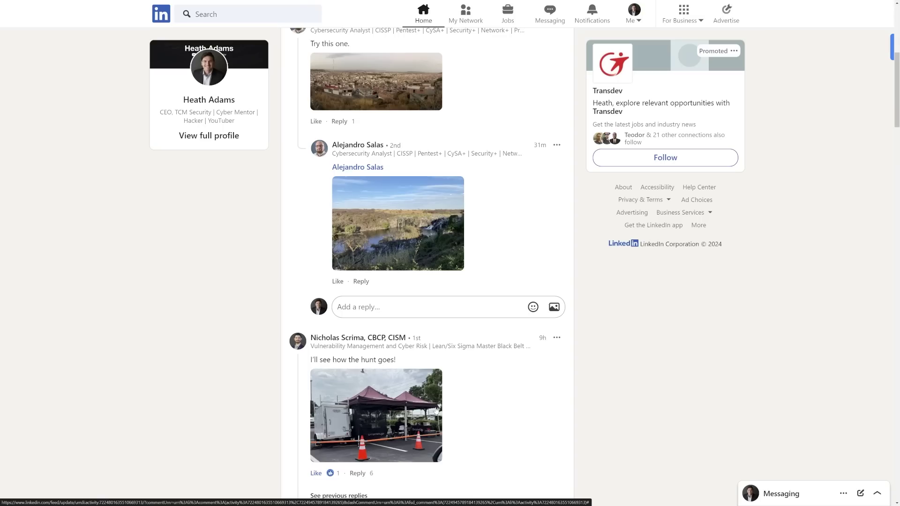
pyautogui.scroll(-3, 435, 410)
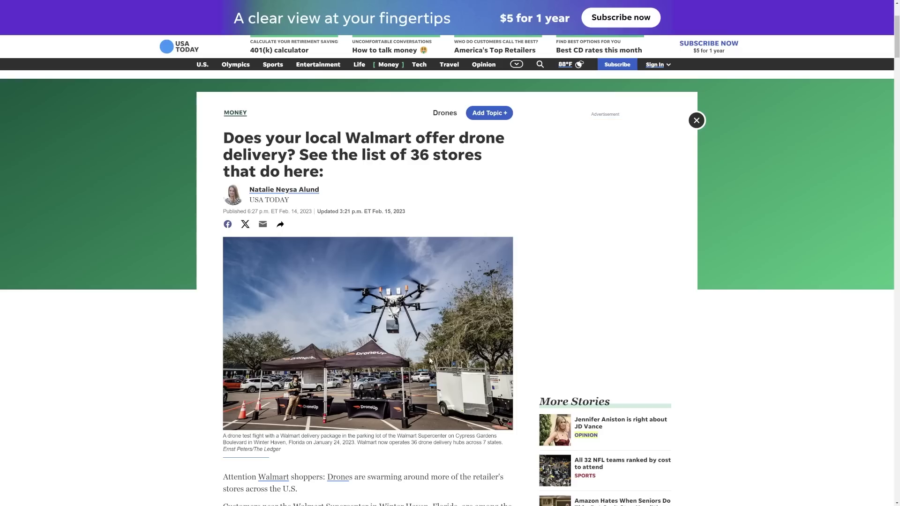
# - Scroll down the USA Today article's state-by-state list of drone-delivery Walmart stores
pyautogui.scroll(-3, 338, 360)
pyautogui.scroll(-1, 356, 319)
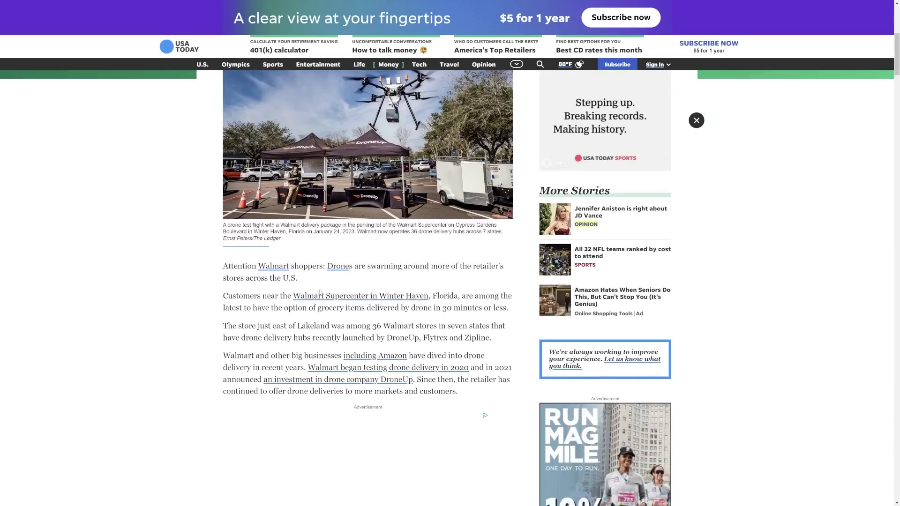
pyautogui.scroll(-9, 344, 273)
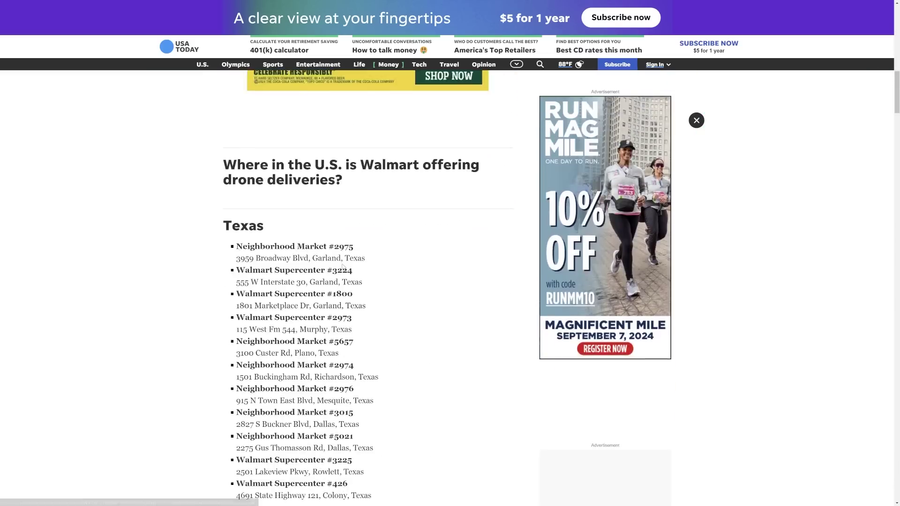
pyautogui.scroll(-3, 312, 213)
pyautogui.scroll(1, 312, 214)
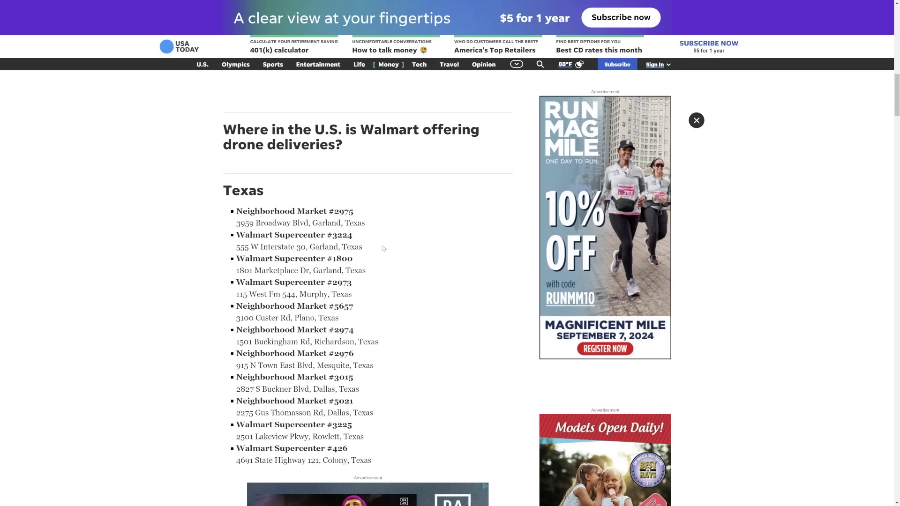
pyautogui.scroll(-9, 390, 273)
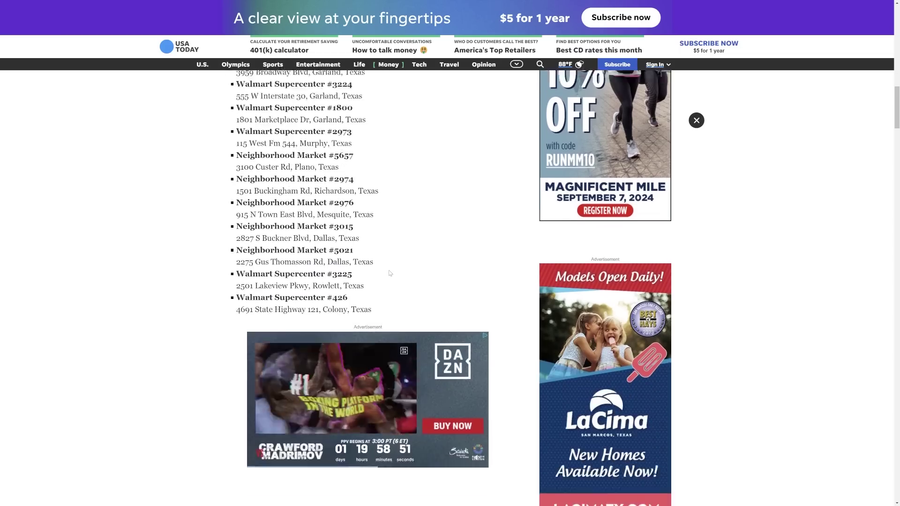
pyautogui.scroll(-3, 390, 273)
pyautogui.scroll(9, 375, 262)
pyautogui.scroll(-2, 362, 249)
pyautogui.scroll(-20, 362, 249)
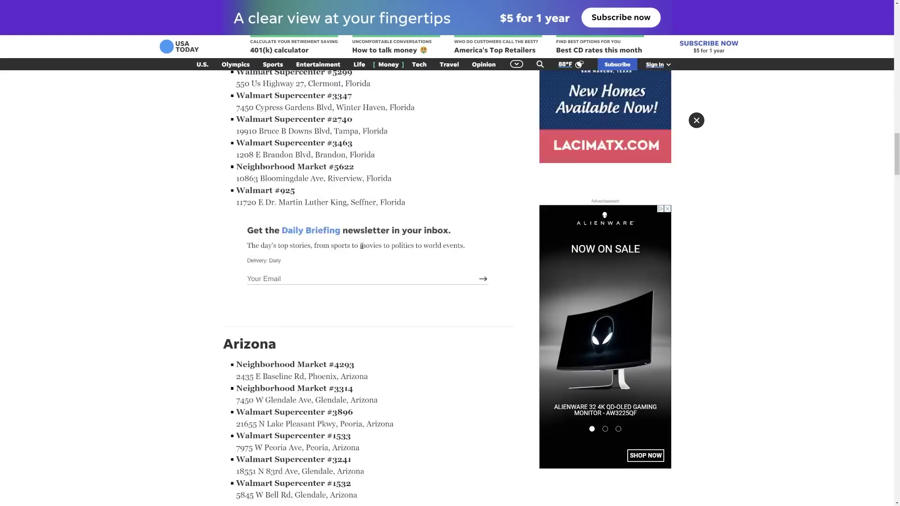
pyautogui.scroll(-3, 363, 244)
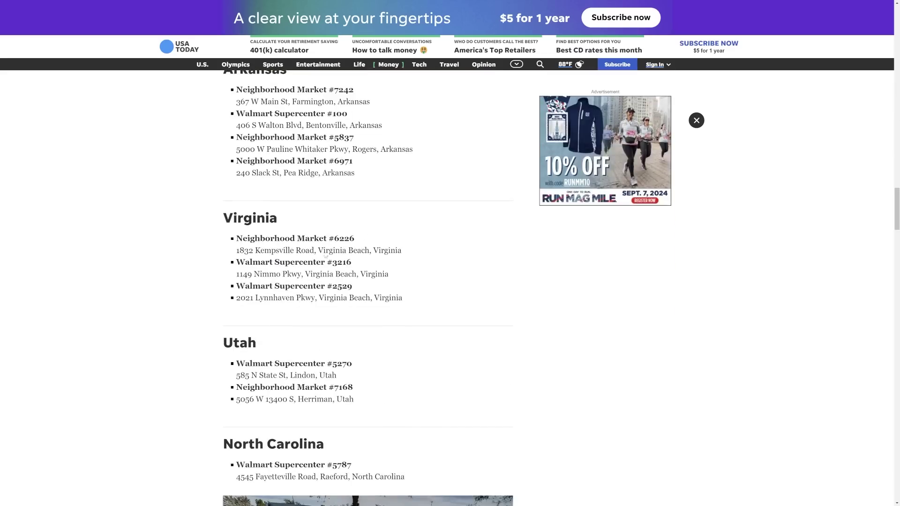
pyautogui.scroll(-10, 267, 273)
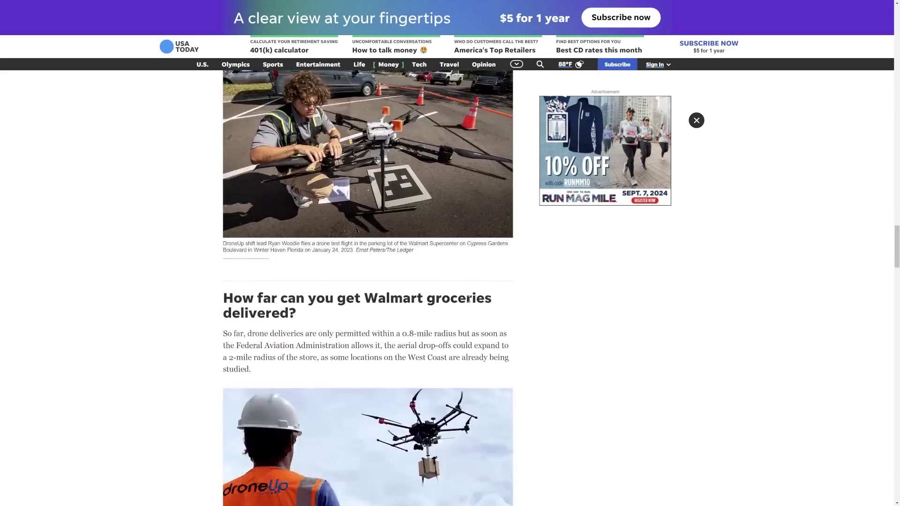
pyautogui.scroll(10, 469, 299)
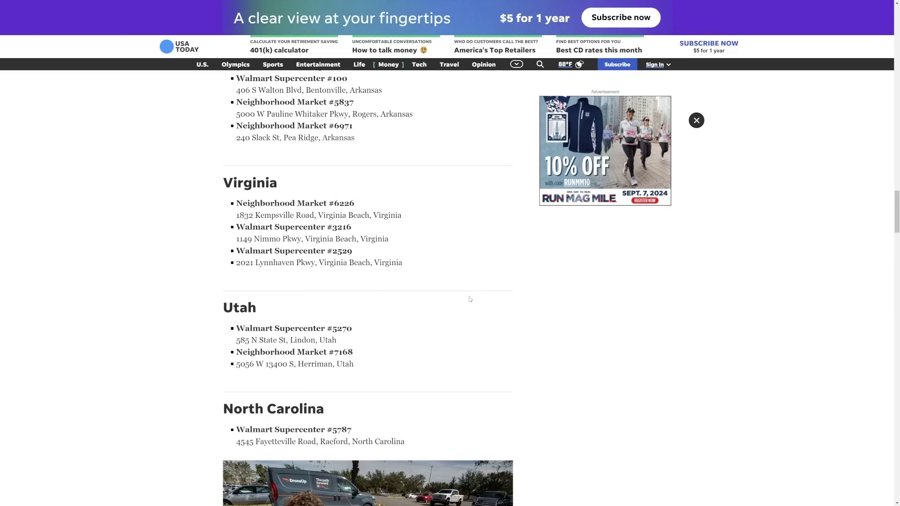
# - Highlight, then clear, the Virginia and North Carolina store addresses
pyautogui.moveTo(408, 269); pyautogui.dragTo(233, 206)
pyautogui.click(361, 227)
pyautogui.moveTo(407, 444); pyautogui.dragTo(285, 430)
pyautogui.click(369, 386)
# - Highlight the Arkansas and Arizona store entries, then return to the Florida locations
pyautogui.scroll(3, 370, 379)
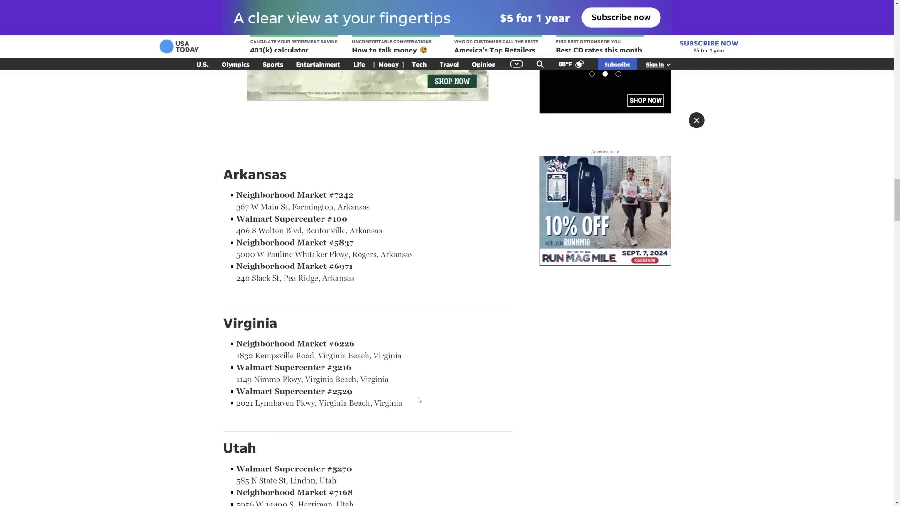
pyautogui.scroll(1, 415, 389)
pyautogui.scroll(1, 415, 389)
pyautogui.moveTo(416, 389); pyautogui.dragTo(235, 324)
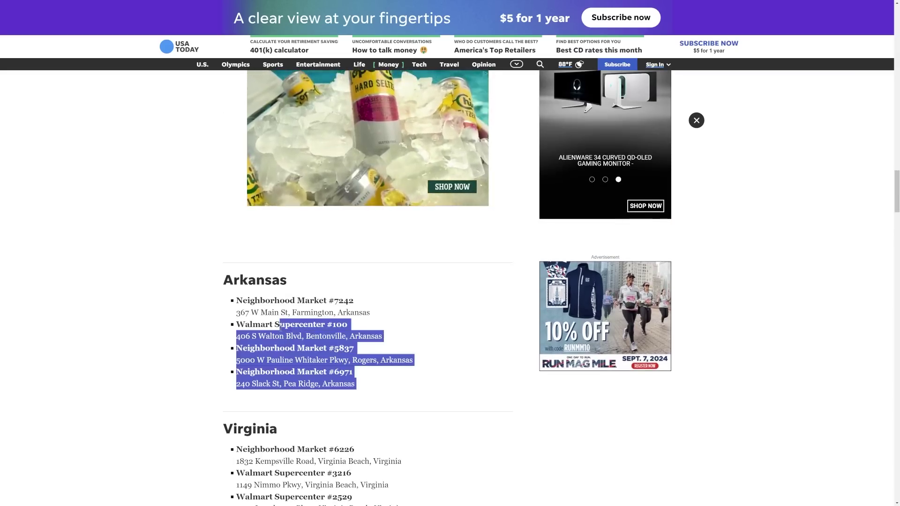
pyautogui.click(460, 355)
pyautogui.scroll(8, 461, 355)
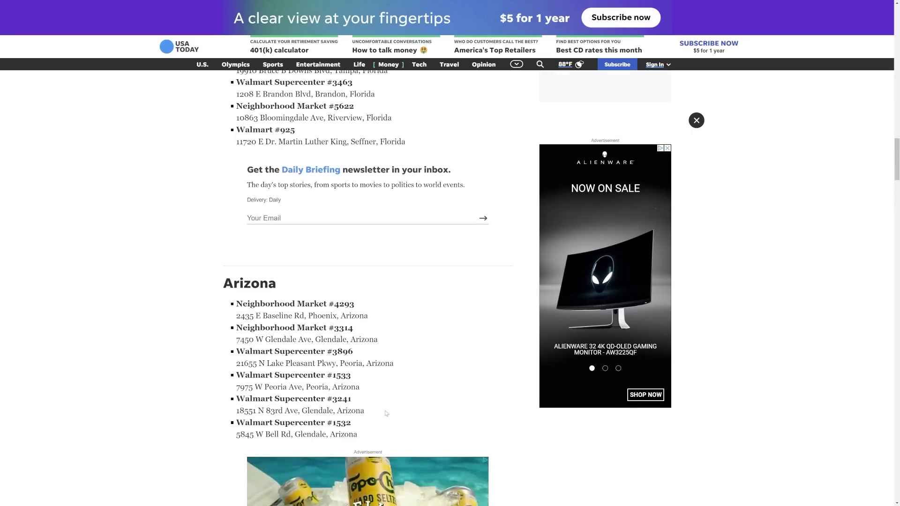
pyautogui.moveTo(370, 423); pyautogui.dragTo(285, 374)
pyautogui.scroll(4, 403, 300)
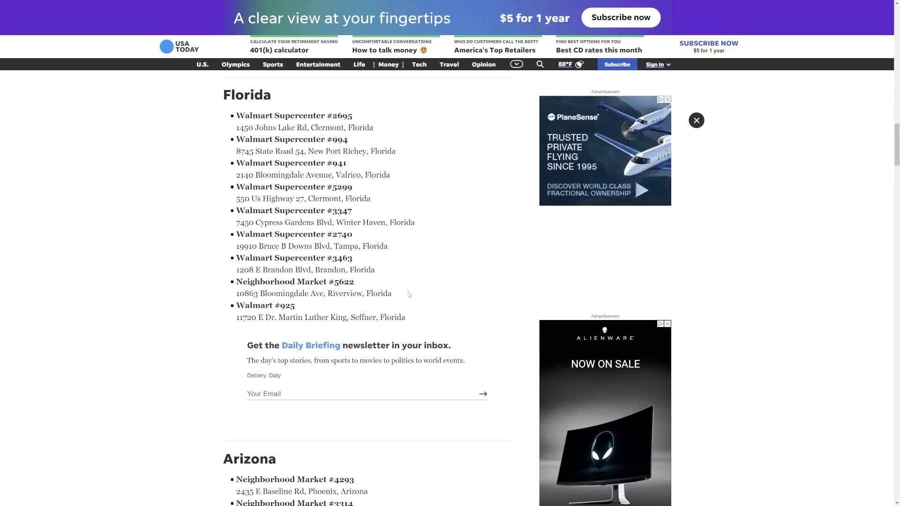
pyautogui.scroll(2, 409, 285)
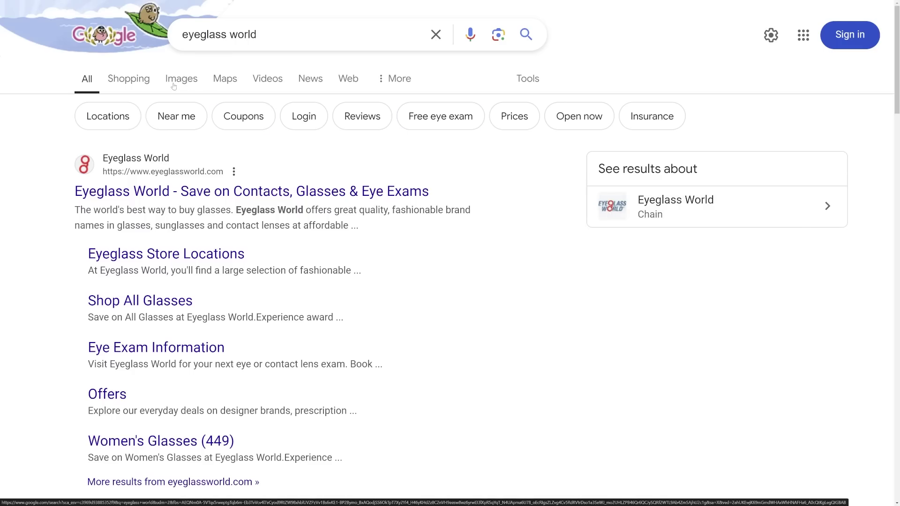
# - Show Google image results for 'eyeglass world' and browse the storefront photos
pyautogui.click(174, 86)
pyautogui.scroll(-3, 433, 331)
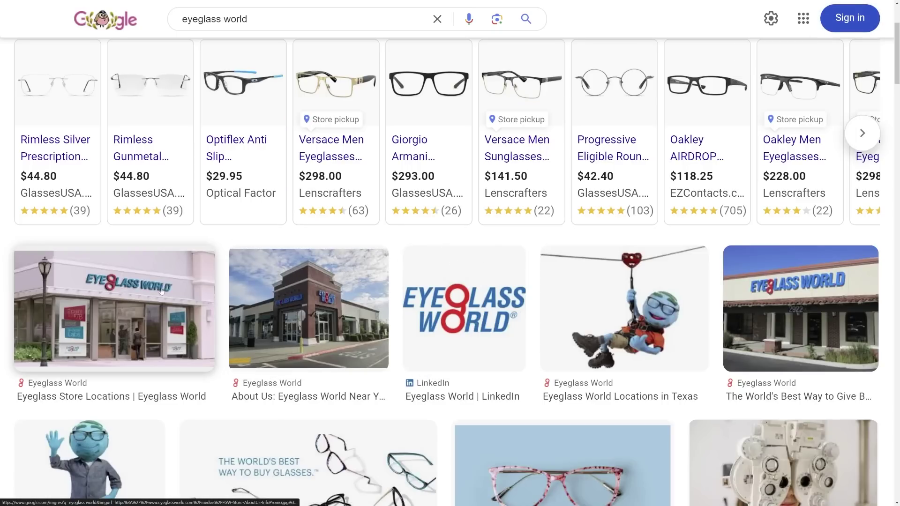
pyautogui.scroll(-1, 158, 294)
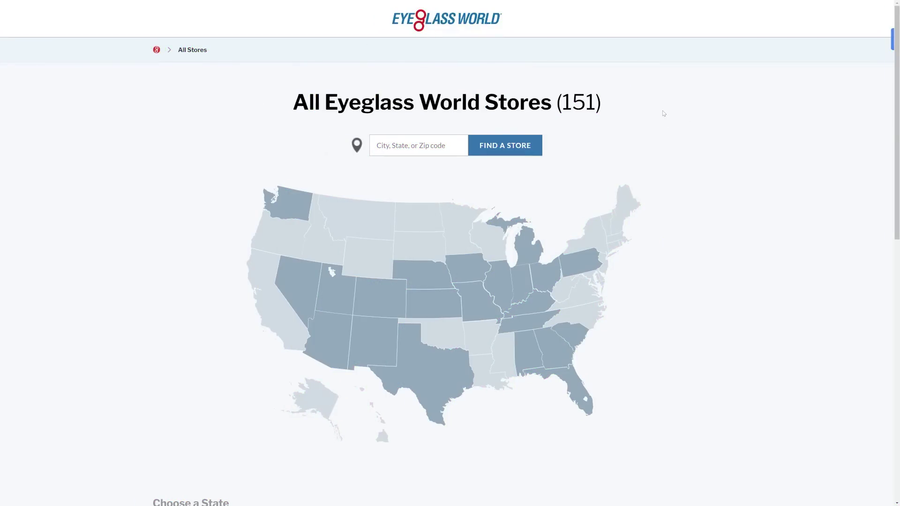
# - Highlight the 151-store count, then scroll to the state list showing Florida with 45
pyautogui.doubleClick(573, 107)
pyautogui.click(647, 112)
pyautogui.scroll(-4, 646, 113)
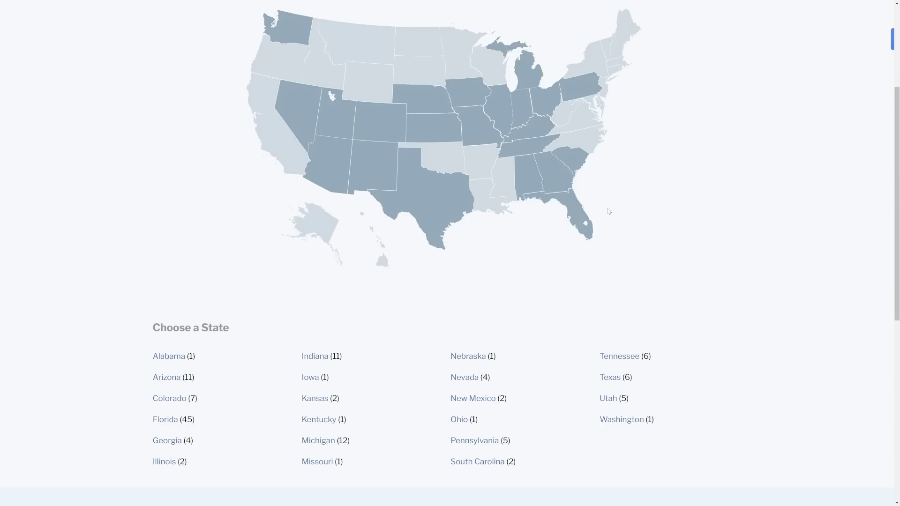
pyautogui.scroll(-1, 621, 197)
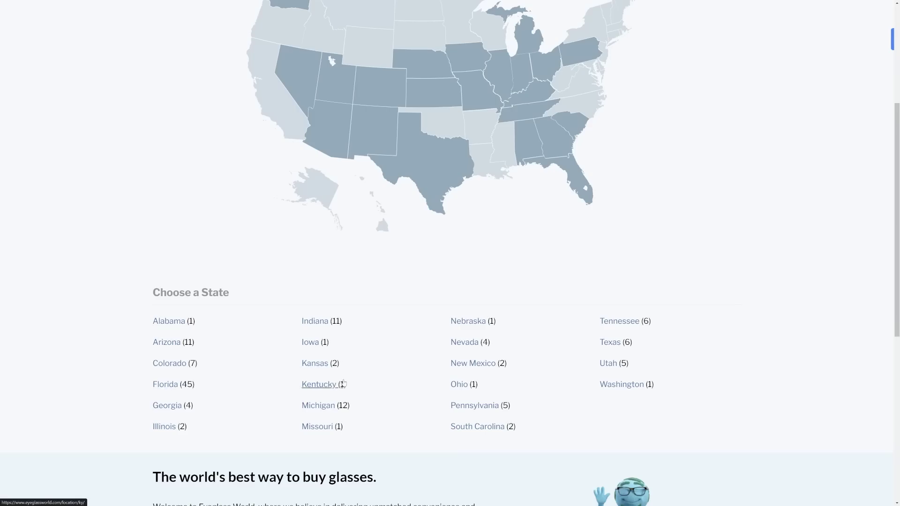
# - Open the Florida (45) store list and review its cities, including New Port Richey
pyautogui.click(180, 389)
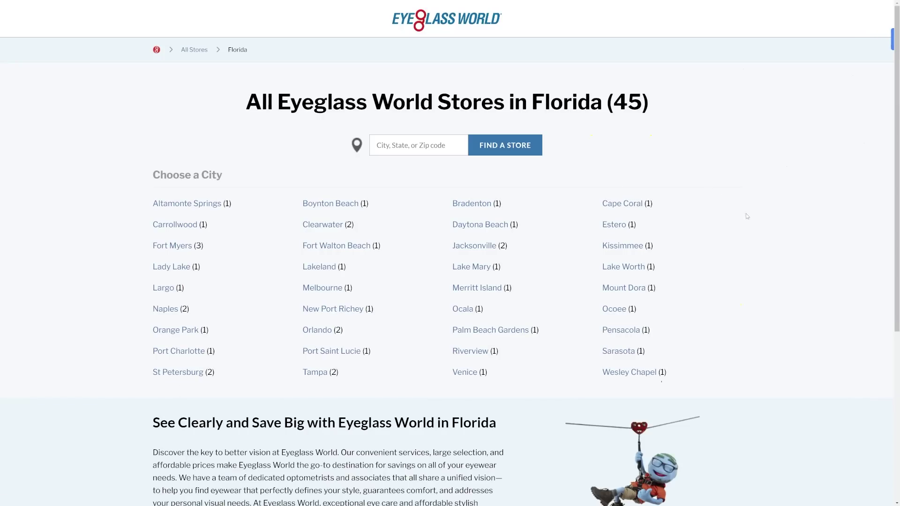
pyautogui.scroll(-2, 746, 227)
pyautogui.scroll(2, 745, 248)
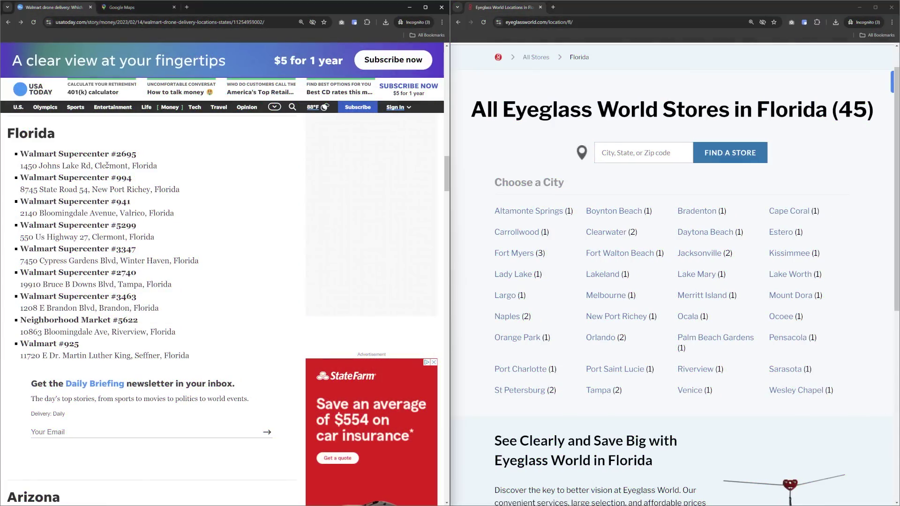
# - Note Clermont in the article and open the New Port Richey stores page in a new tab
pyautogui.doubleClick(125, 167)
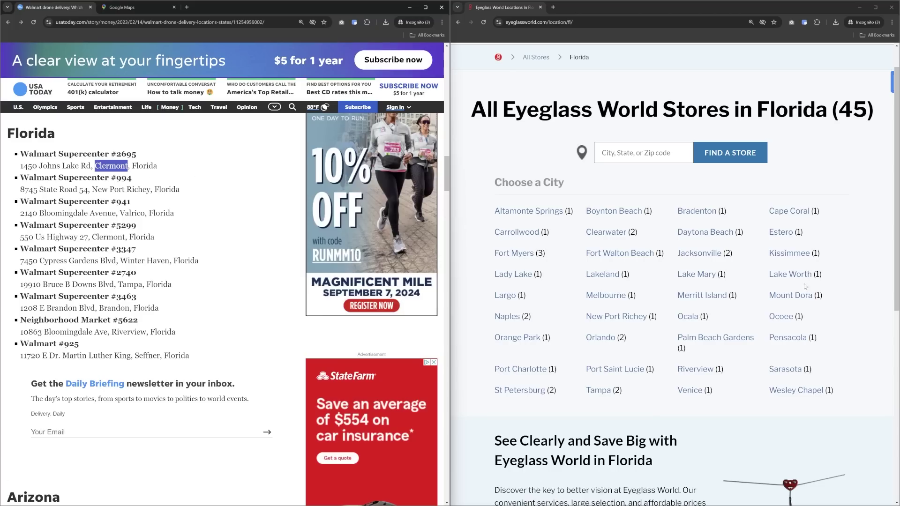
pyautogui.rightClick(605, 322)
pyautogui.click(626, 327)
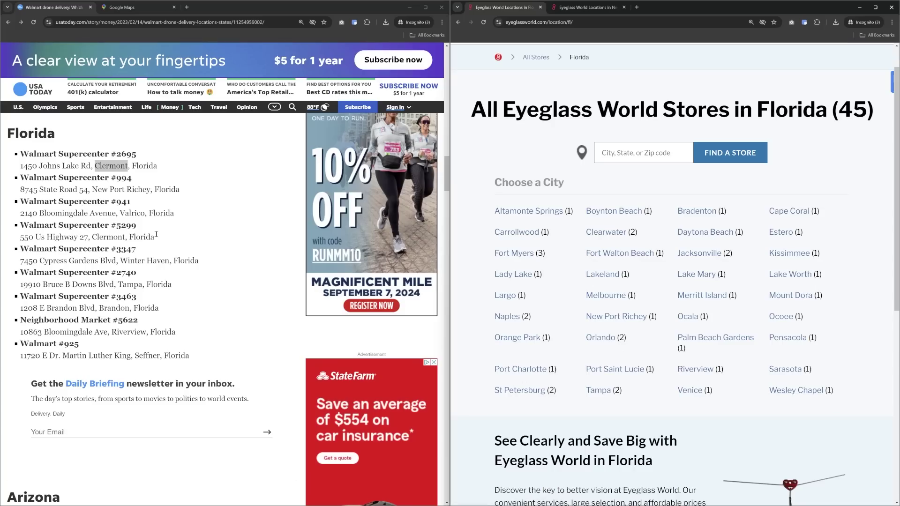
# - Compare Winter Haven and Riverview addresses and open Tampa and Riverview store pages in new tabs
pyautogui.doubleClick(109, 237)
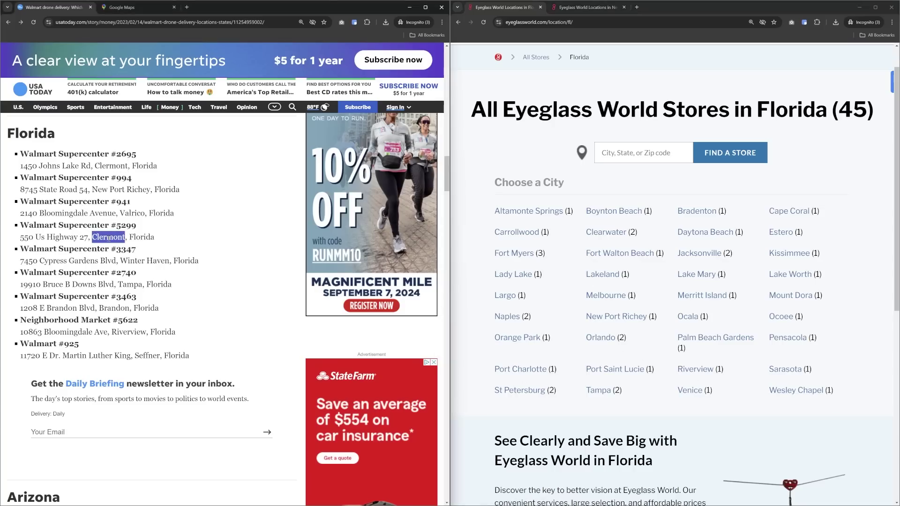
pyautogui.doubleClick(149, 261)
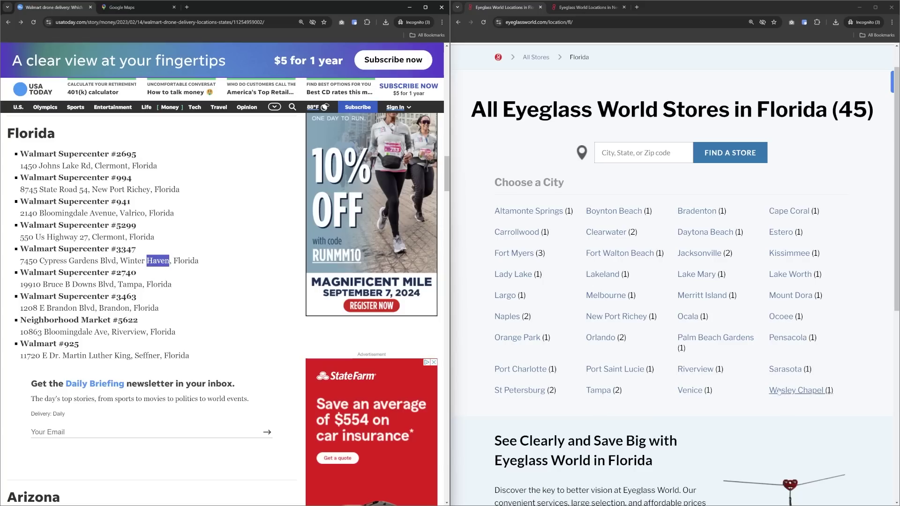
pyautogui.click(130, 282)
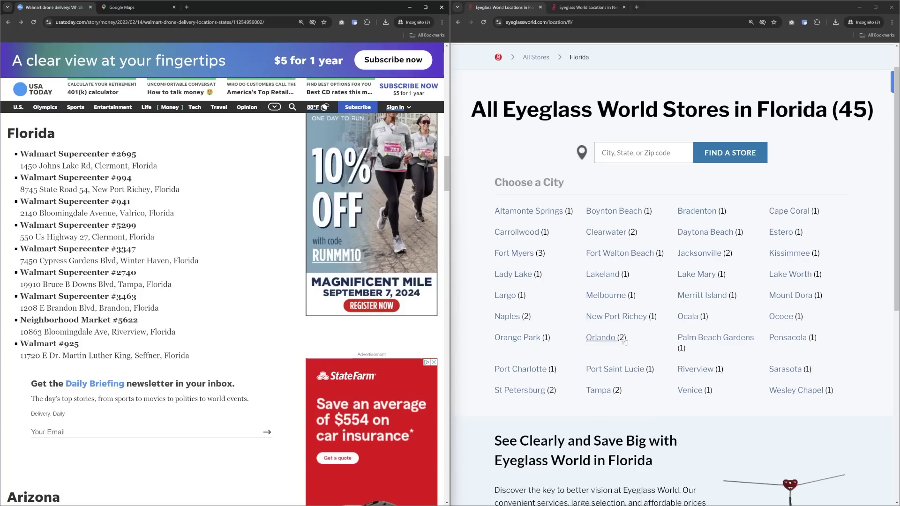
pyautogui.rightClick(597, 390)
pyautogui.click(626, 398)
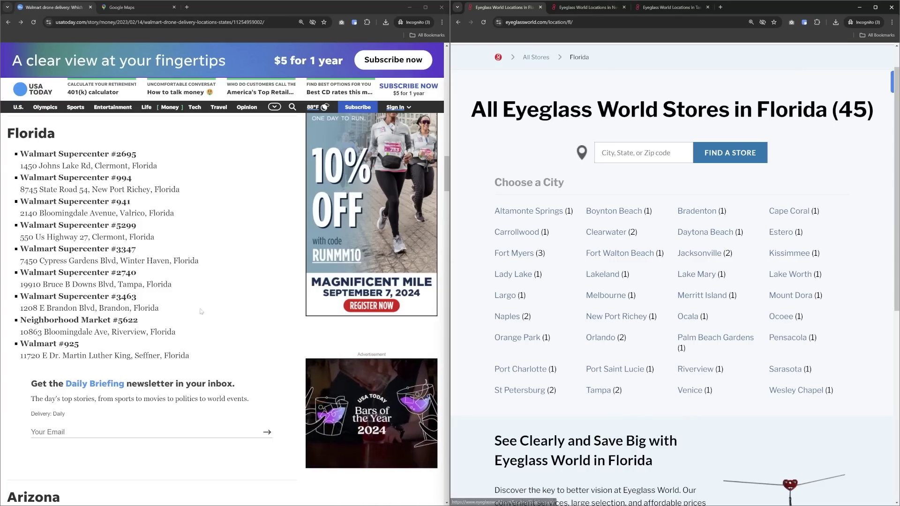
pyautogui.doubleClick(128, 331)
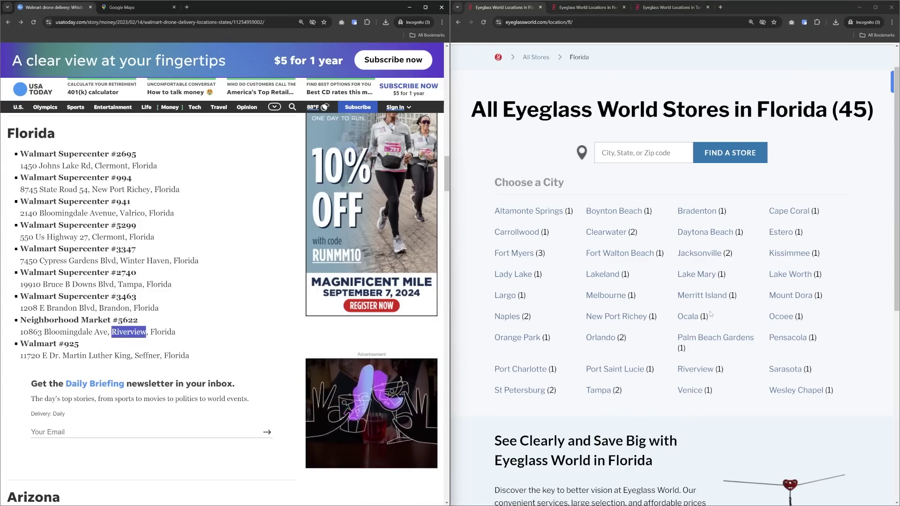
pyautogui.rightClick(702, 374)
pyautogui.click(716, 380)
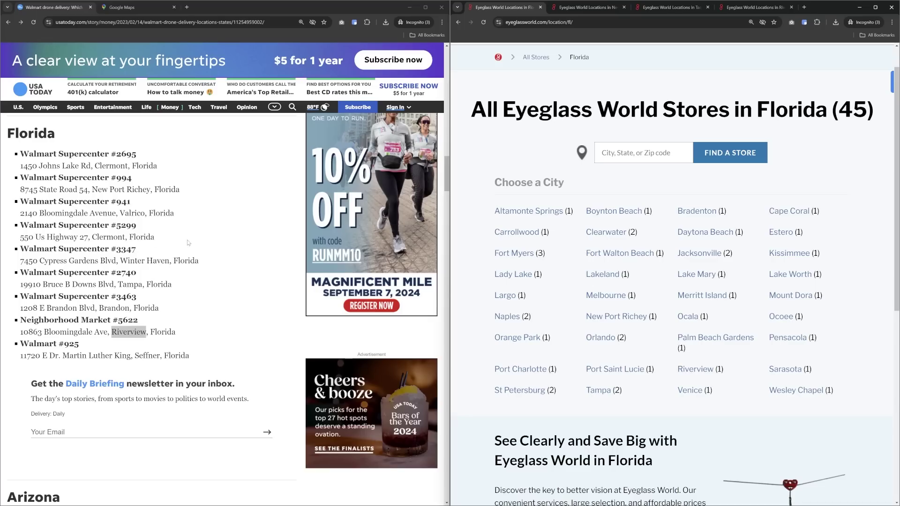
# - Copy the New Port Richey store's street address and bring up Google Maps
pyautogui.click(595, 9)
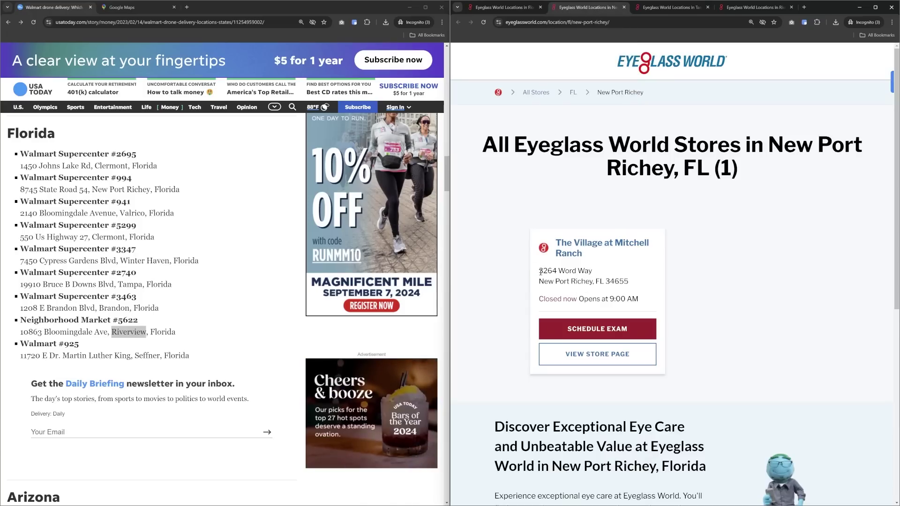
pyautogui.moveTo(540, 272); pyautogui.dragTo(633, 280)
pyautogui.hotkey('ctrl', 'c')
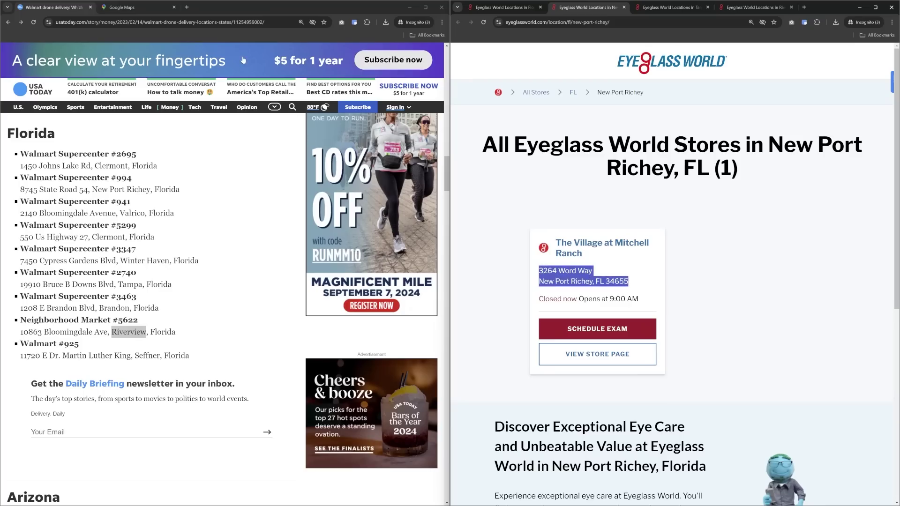
pyautogui.click(133, 8)
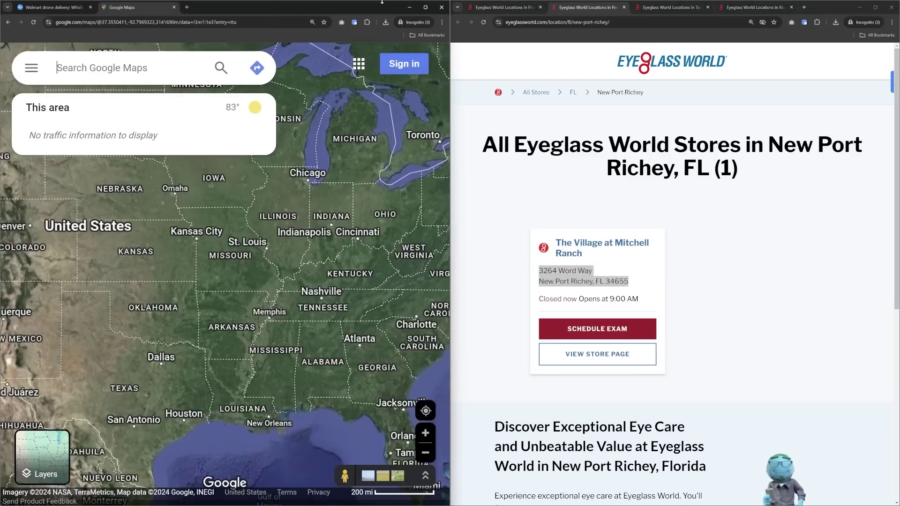
pyautogui.click(426, 7)
pyautogui.click(193, 74)
pyautogui.hotkey('ctrl', 'v')
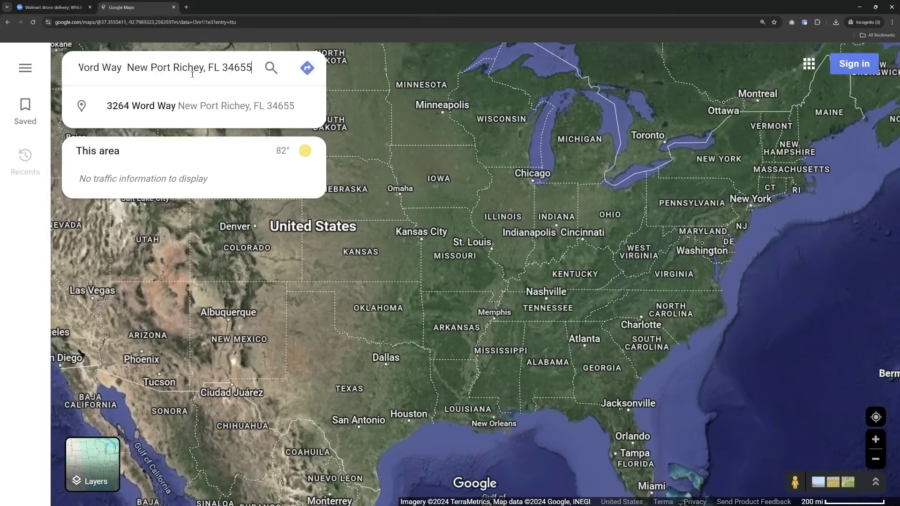
pyautogui.click(190, 104)
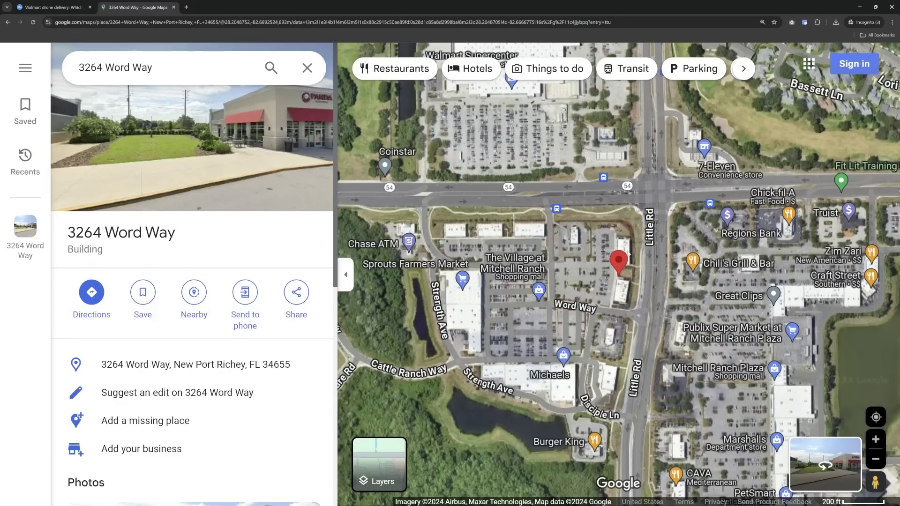
pyautogui.scroll(5, 619, 280)
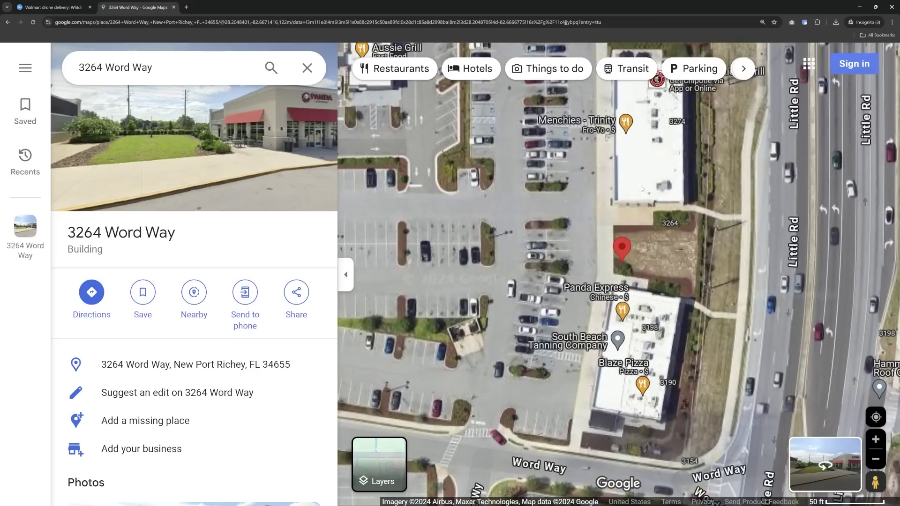
pyautogui.scroll(-1, 624, 221)
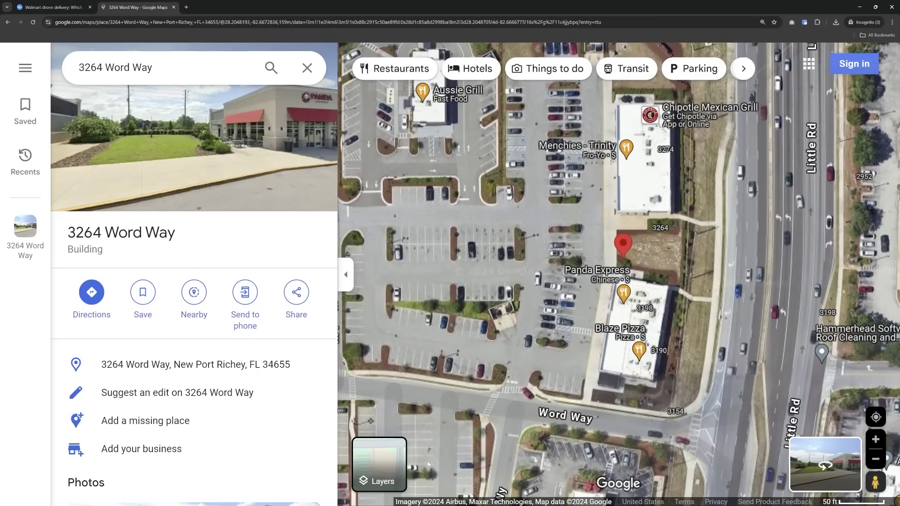
# - Turn on Globe view from the map's layer options
pyautogui.moveTo(394, 467)
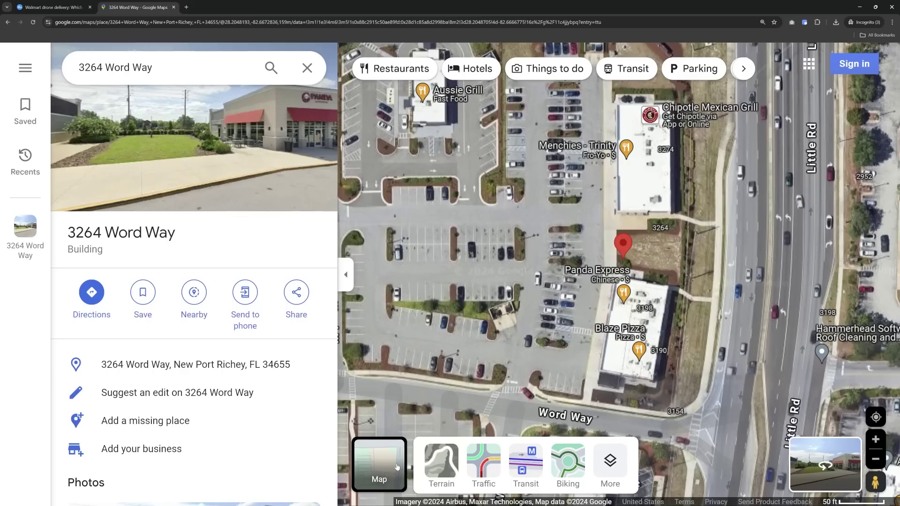
pyautogui.click(615, 471)
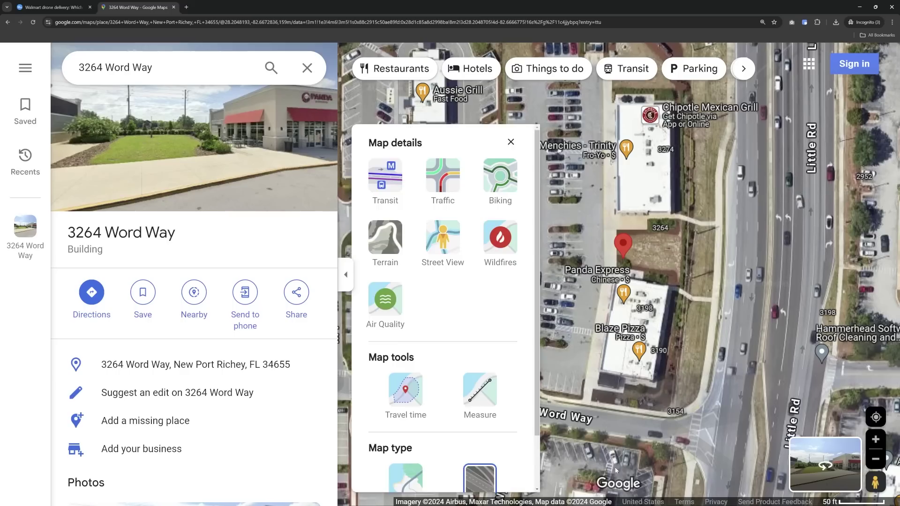
pyautogui.scroll(-2, 406, 468)
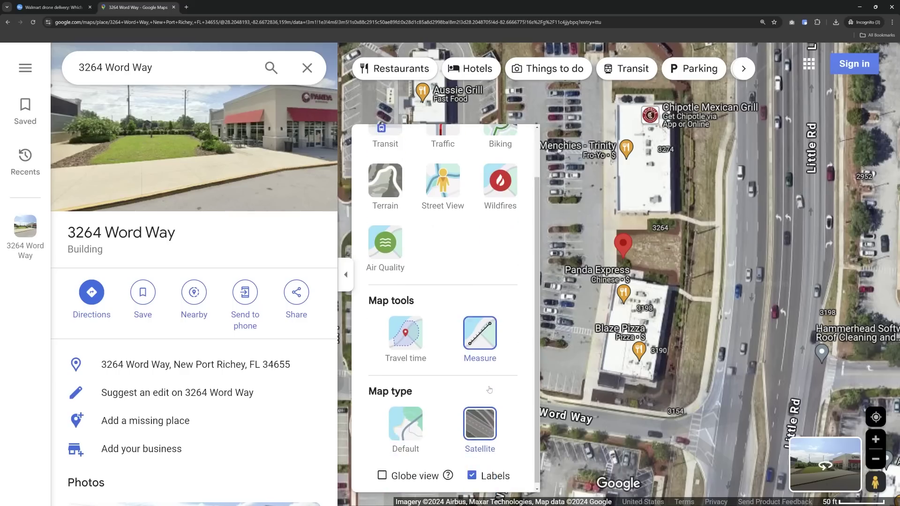
pyautogui.click(382, 471)
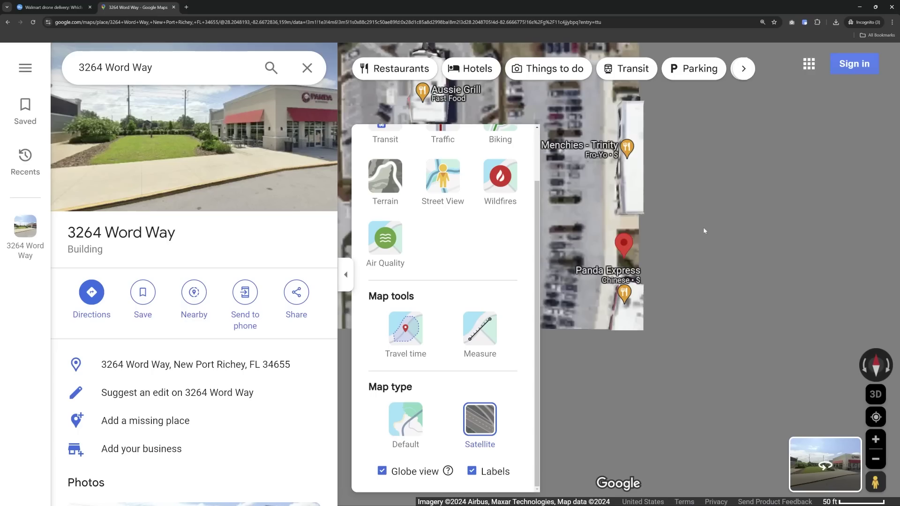
# - Tilt to 3D and pull back from the Word Way pin to view the Walmart Supercenter lot
pyautogui.click(593, 202)
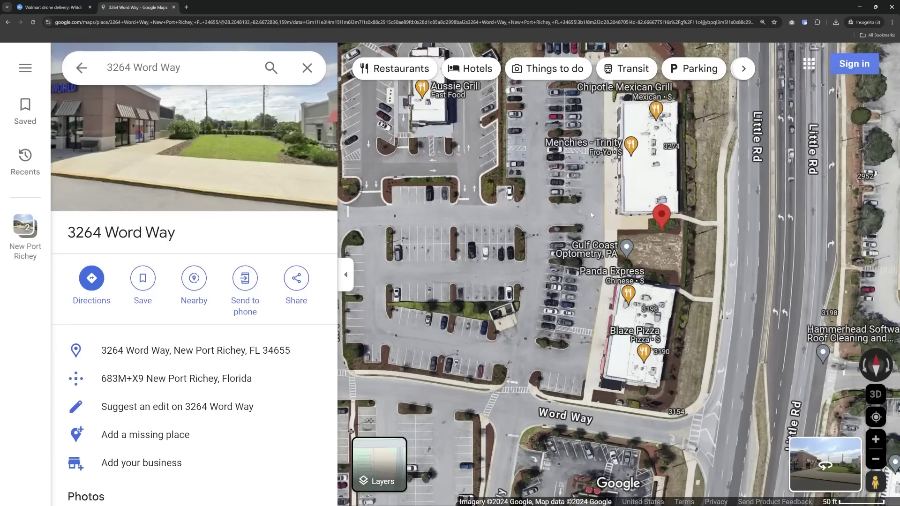
pyautogui.moveTo(580, 245); pyautogui.dragTo(456, 180)
pyautogui.scroll(5, 528, 185)
pyautogui.scroll(-3, 456, 181)
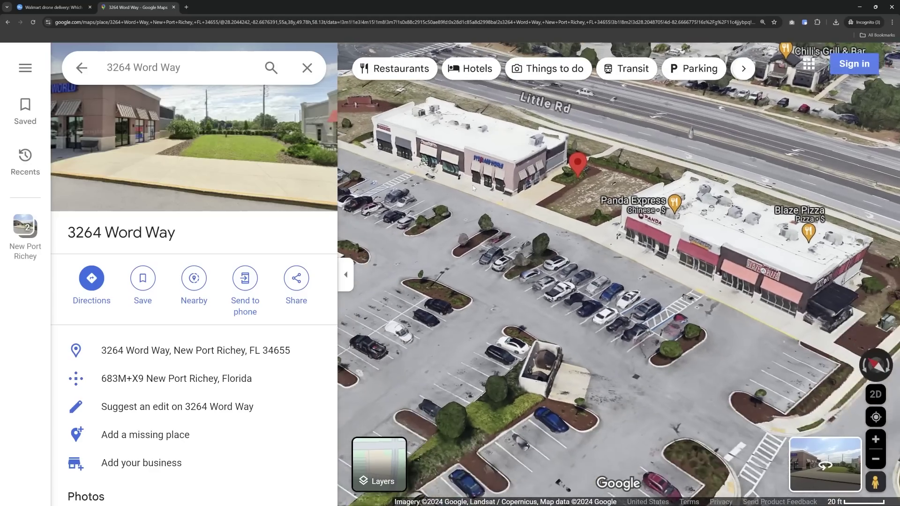
pyautogui.moveTo(472, 184); pyautogui.dragTo(573, 295)
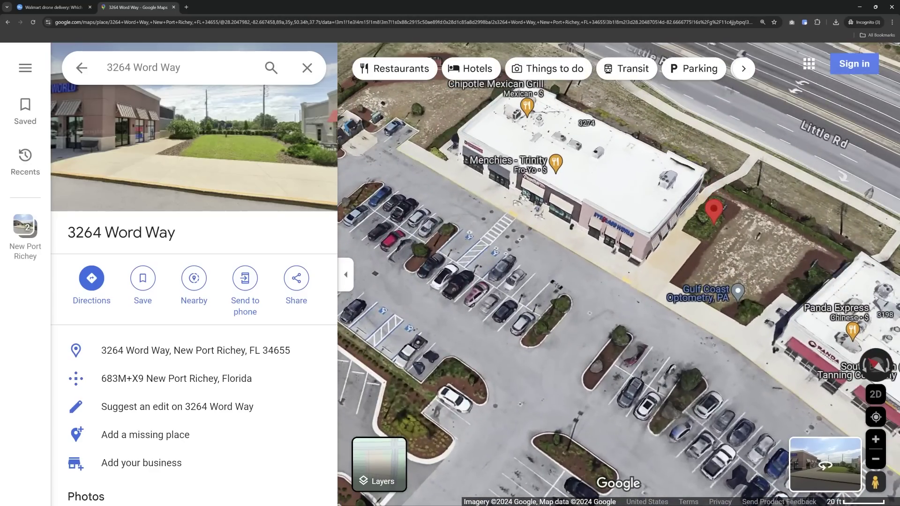
pyautogui.scroll(-3, 423, 182)
pyautogui.scroll(-4, 423, 183)
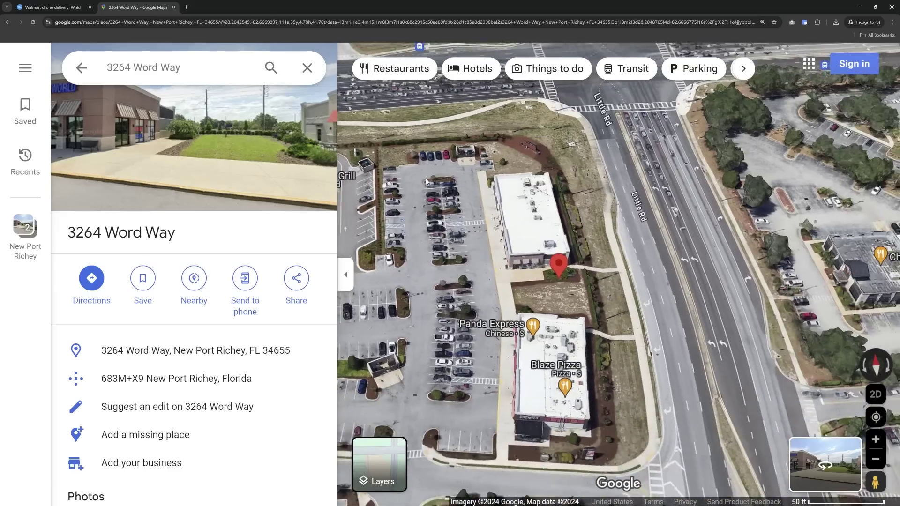
pyautogui.scroll(-3, 447, 164)
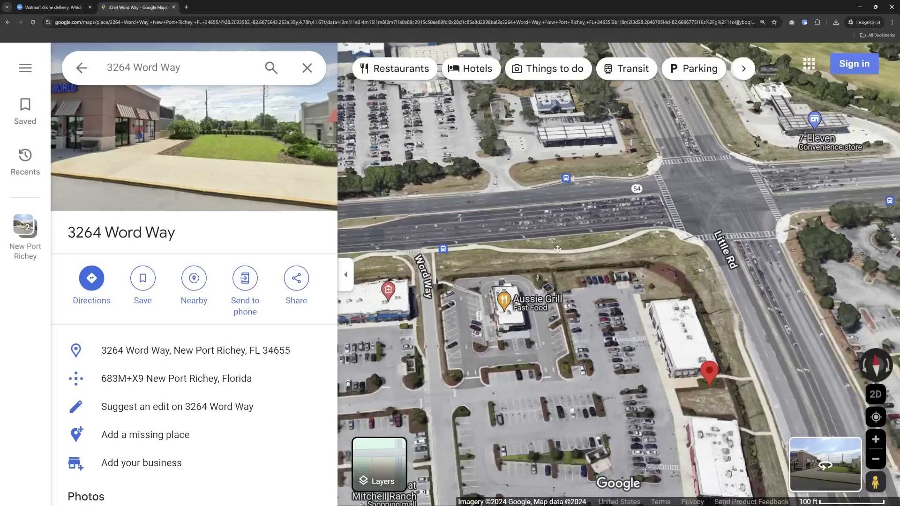
pyautogui.moveTo(557, 248); pyautogui.dragTo(756, 329)
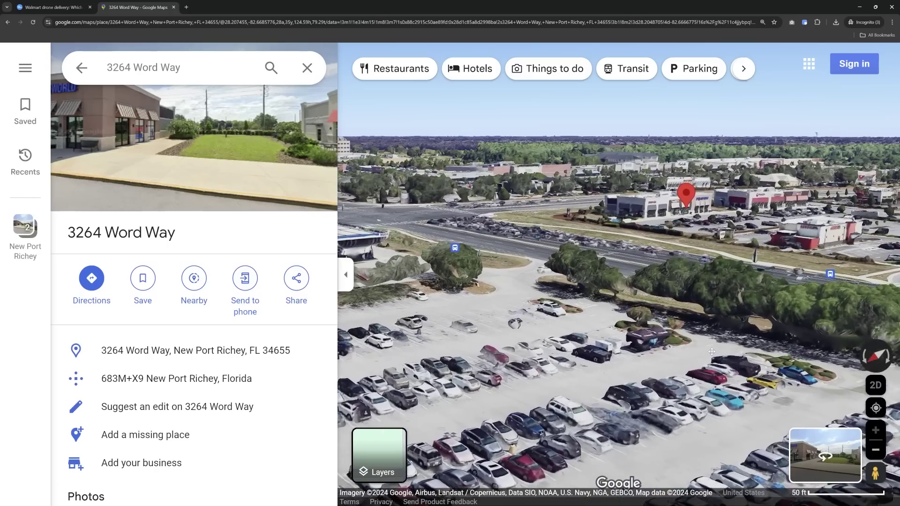
pyautogui.moveTo(655, 221); pyautogui.dragTo(673, 322)
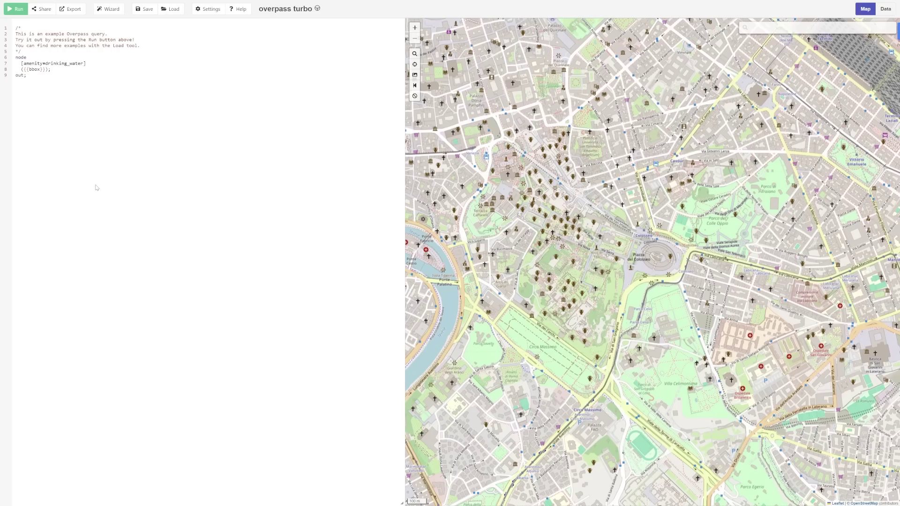
# - Select the whole example query from line 1 through 'out;'
pyautogui.moveTo(80, 80); pyautogui.dragTo(5, 26)
# - Paste the Aussie Grill/Walmart proximity query and point out its name and shop filters
pyautogui.write('[out:json][timeout:25];  nwr["name"~"Aussie Grill",i]({{bbox}}) -> .egw; nwr["shop"]["name"~"Walmart",i](around.egw:500);  // print results out body; >; out skel qt;')
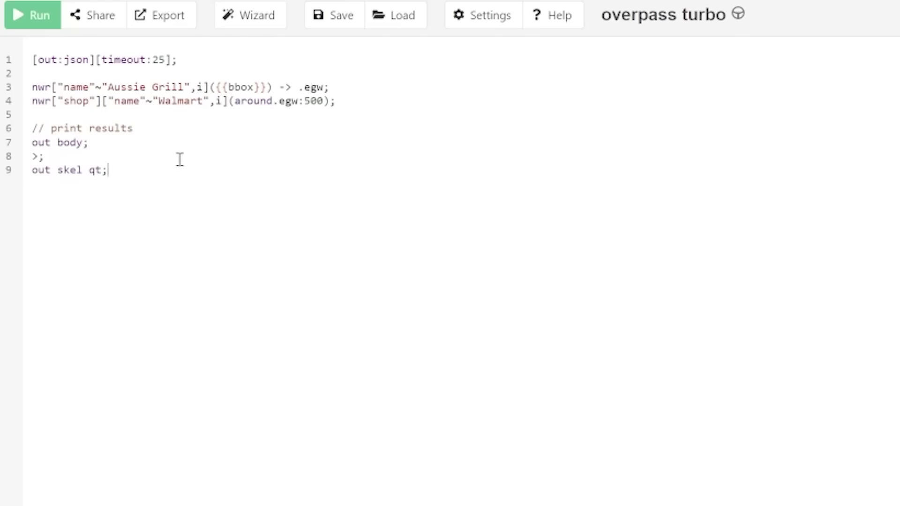
pyautogui.doubleClick(75, 87)
pyautogui.doubleClick(146, 88)
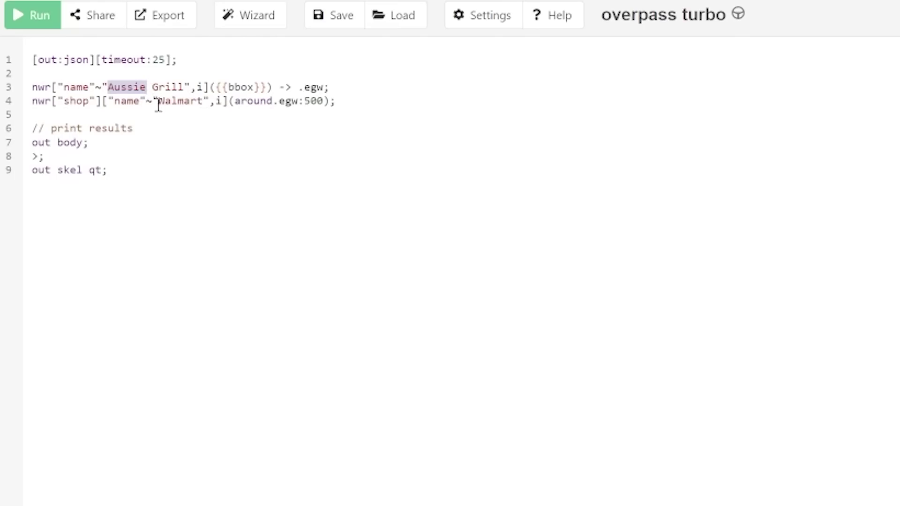
pyautogui.click(179, 106)
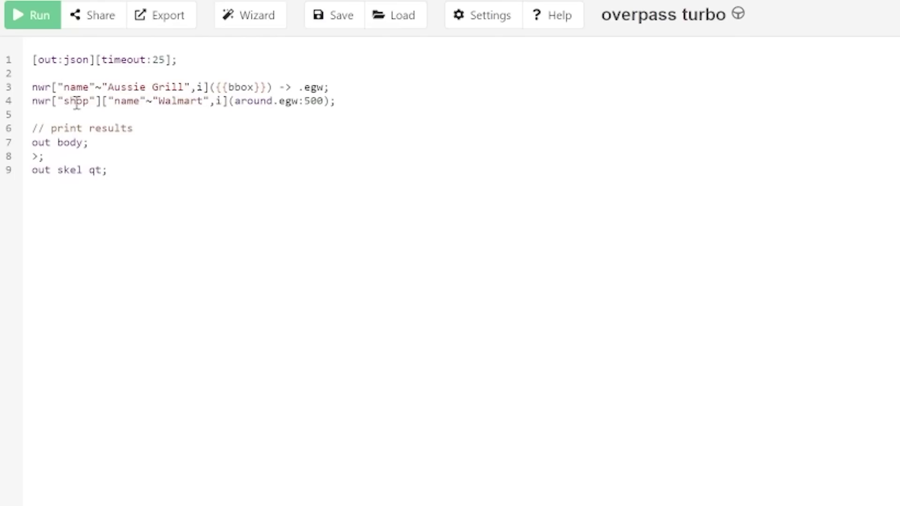
pyautogui.doubleClick(76, 102)
pyautogui.doubleClick(175, 97)
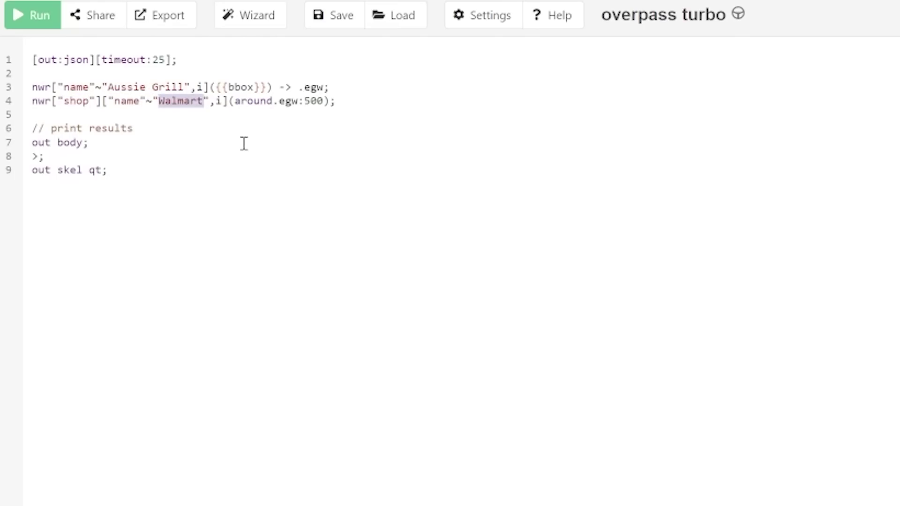
pyautogui.click(237, 128)
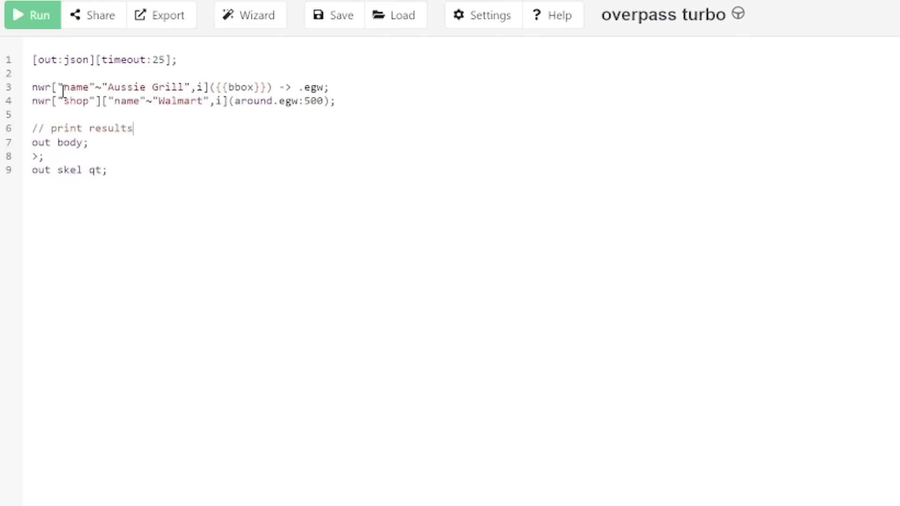
# - Highlight the .egw set, the Walmart shop filter, and its 'around' 500 m radius
pyautogui.moveTo(33, 86); pyautogui.dragTo(331, 87)
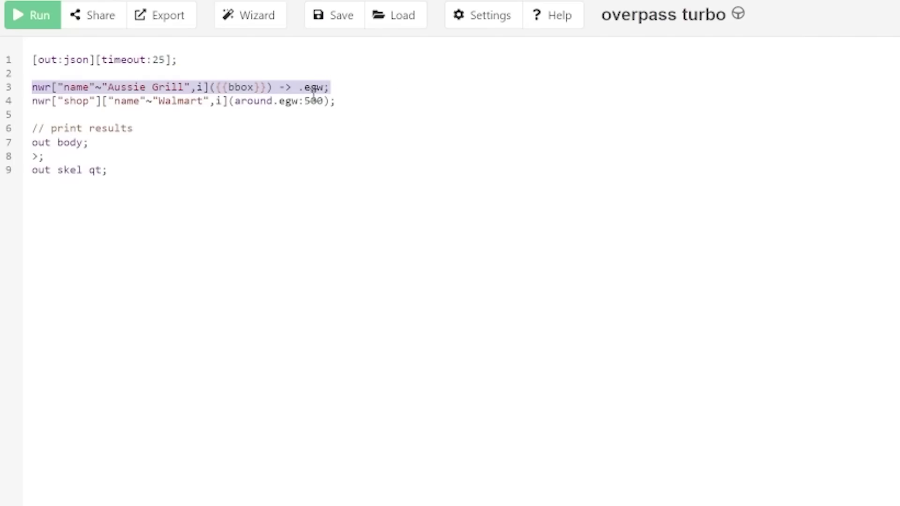
pyautogui.doubleClick(314, 88)
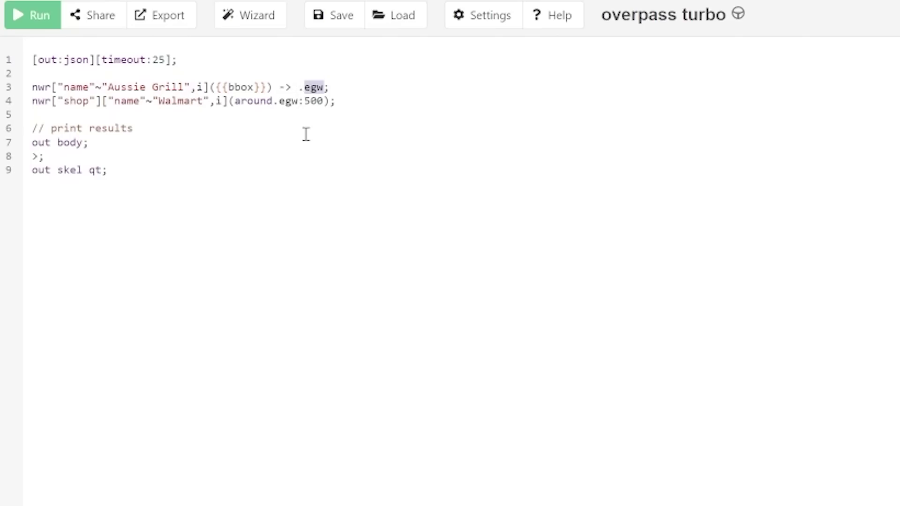
pyautogui.moveTo(33, 101); pyautogui.dragTo(341, 100)
pyautogui.doubleClick(177, 102)
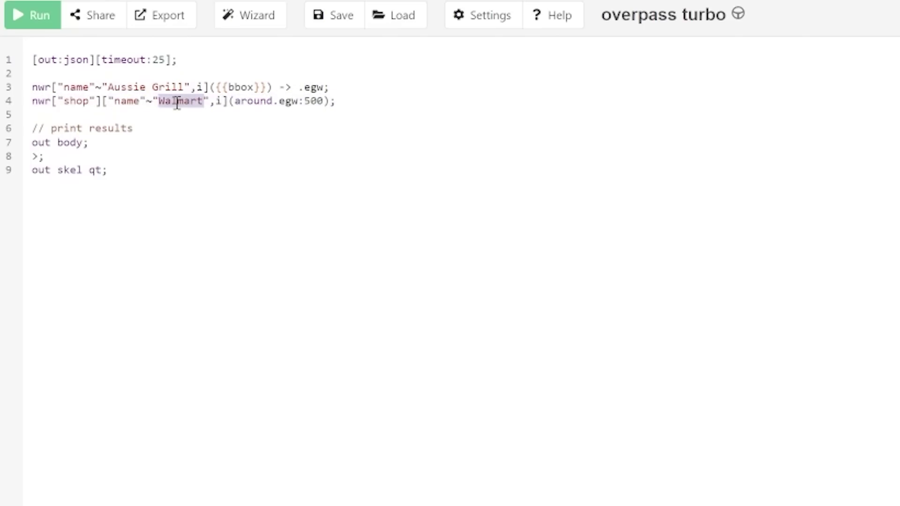
pyautogui.click(148, 101)
pyautogui.doubleClick(172, 102)
pyautogui.click(98, 86)
pyautogui.doubleClick(187, 104)
pyautogui.click(211, 101)
pyautogui.doubleClick(250, 101)
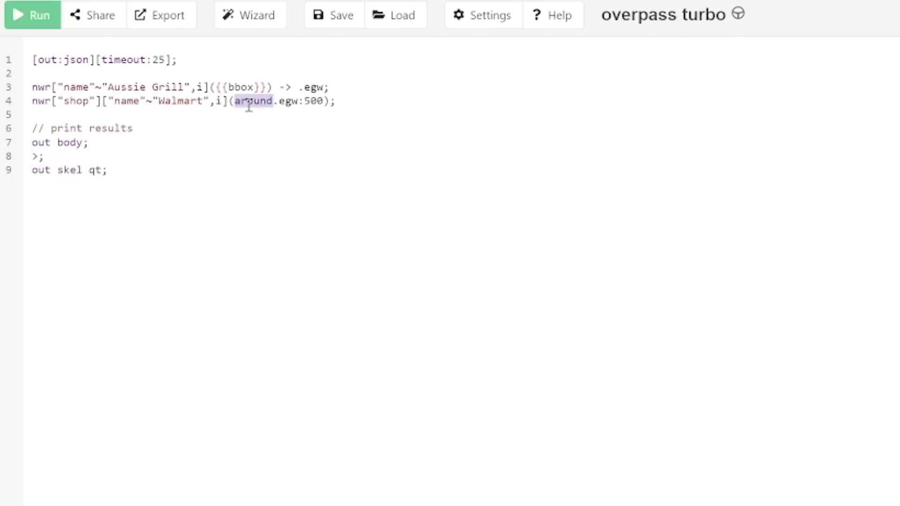
pyautogui.doubleClick(314, 101)
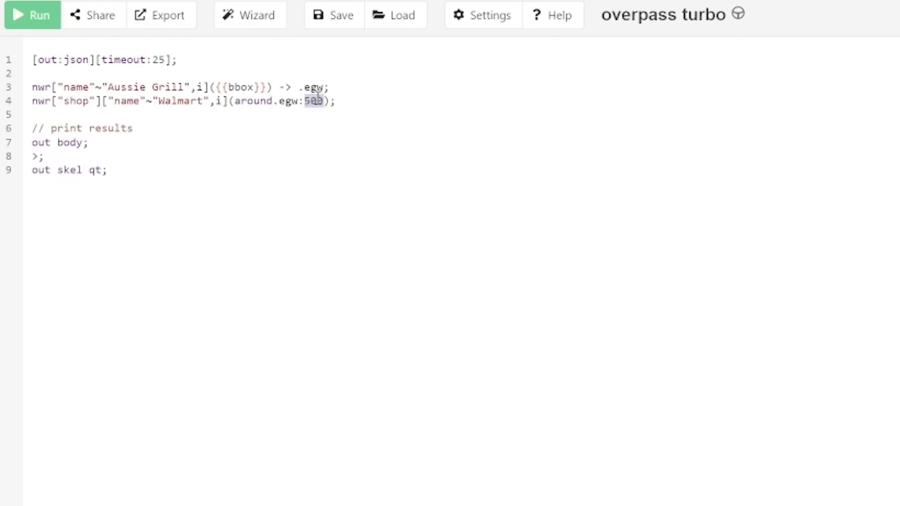
pyautogui.click(328, 123)
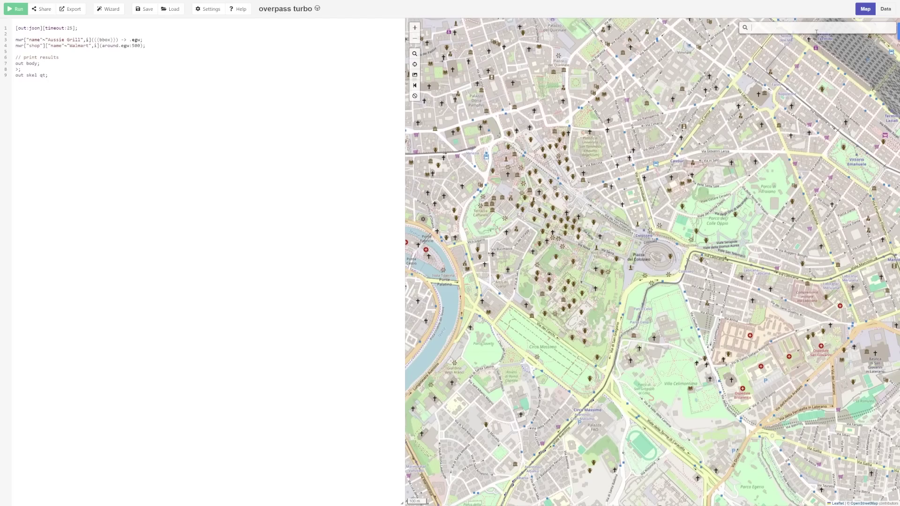
# - Search 'florid' and jump the Overpass Turbo map to Florida, United States
pyautogui.click(817, 32)
pyautogui.write('florid')
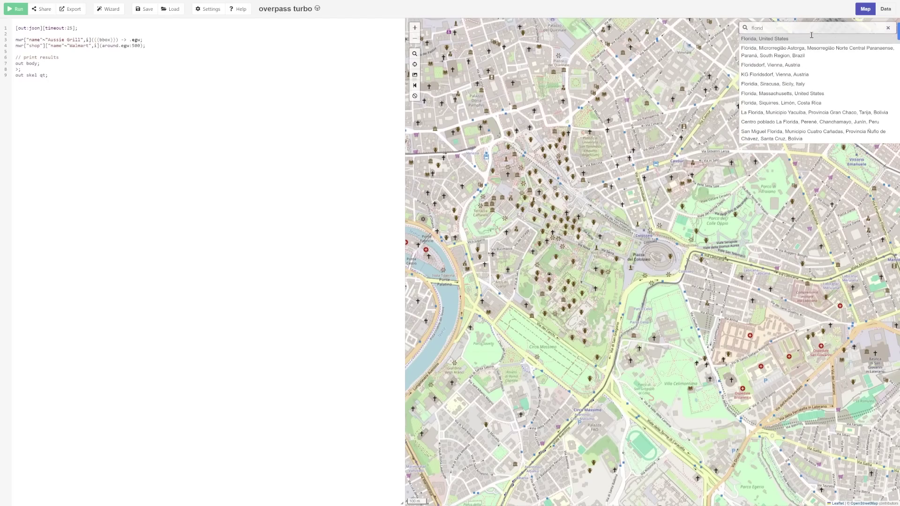
pyautogui.click(791, 40)
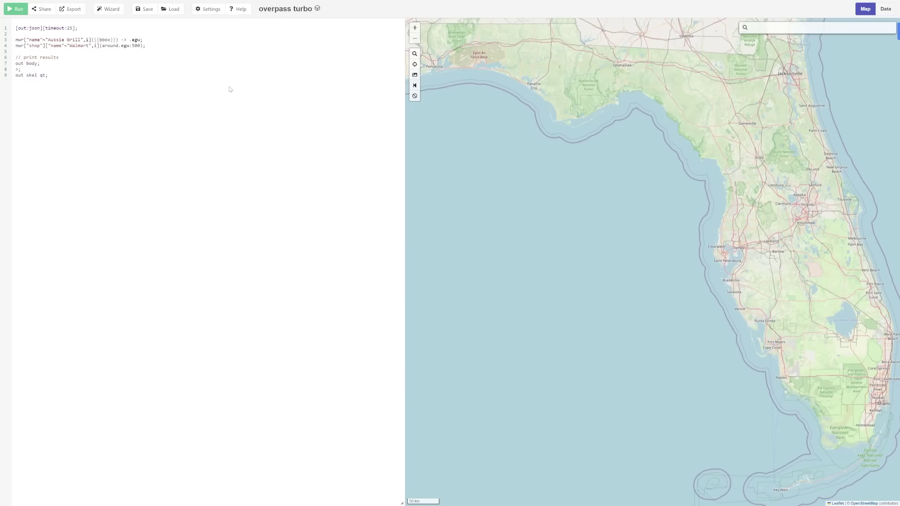
# - Run the query over all of Florida, which times out at line 3 after 31 seconds
pyautogui.click(78, 77)
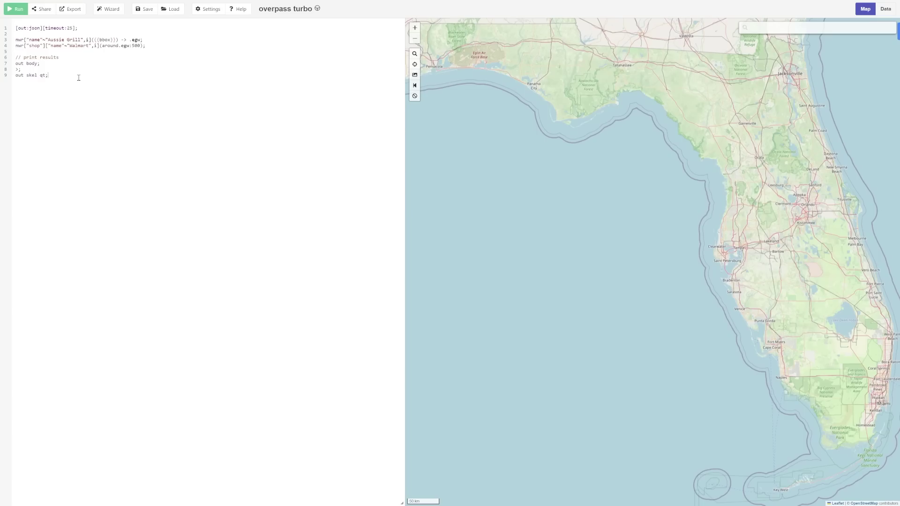
pyautogui.click(19, 10)
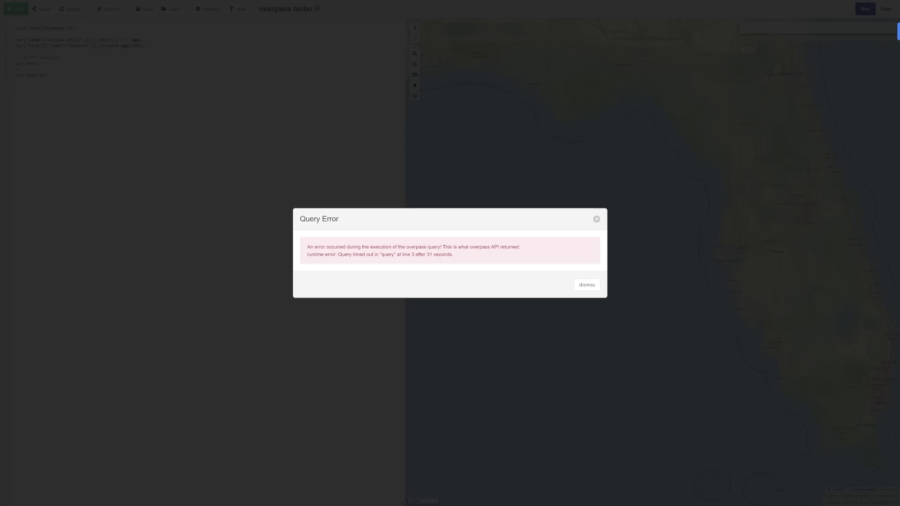
# - Dismiss the timeout error, raise the query timeout from 25 to 2500, and rerun it
pyautogui.click(586, 285)
pyautogui.click(72, 28)
pyautogui.write('00')
pyautogui.click(20, 9)
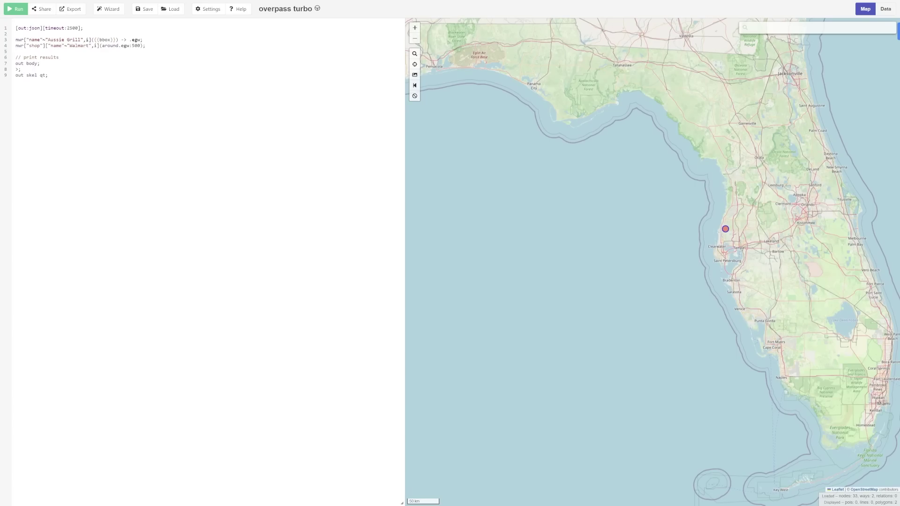
# - Zoom from the Walmart result down to Aussie Grill, Chipotle and Blaze Pizza by State Road 54
pyautogui.moveTo(717, 236); pyautogui.dragTo(668, 256)
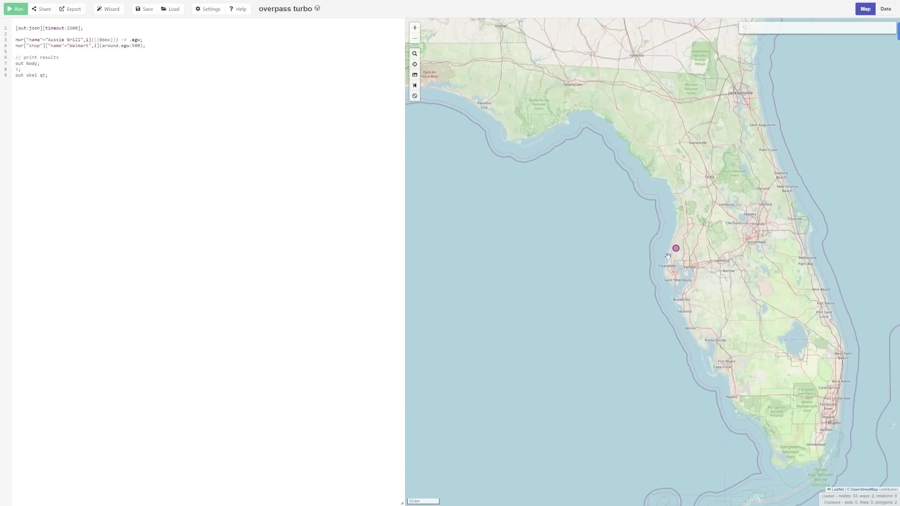
pyautogui.scroll(5, 681, 253)
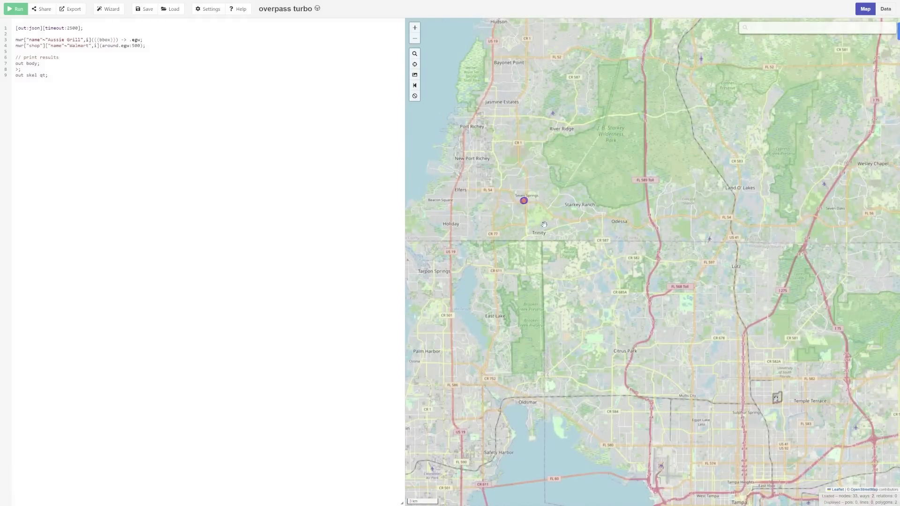
pyautogui.scroll(5, 542, 224)
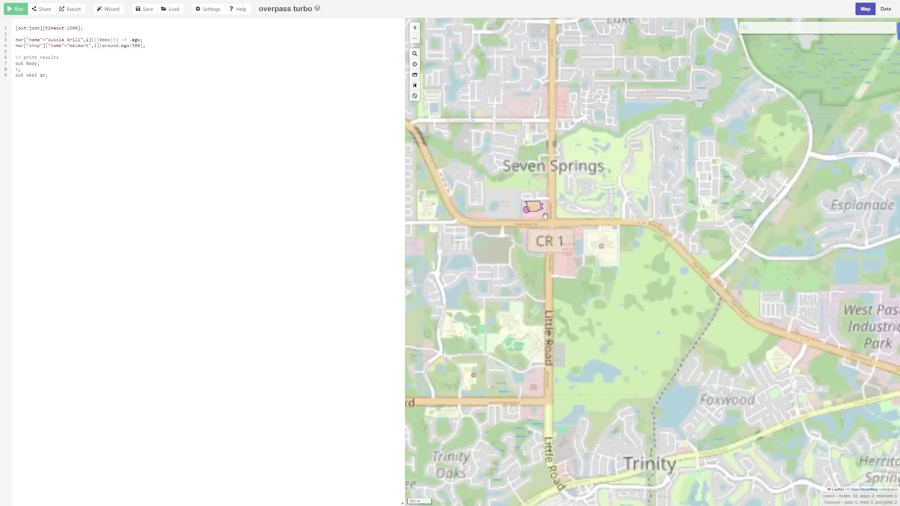
pyautogui.scroll(2, 544, 216)
pyautogui.moveTo(548, 216); pyautogui.dragTo(587, 214)
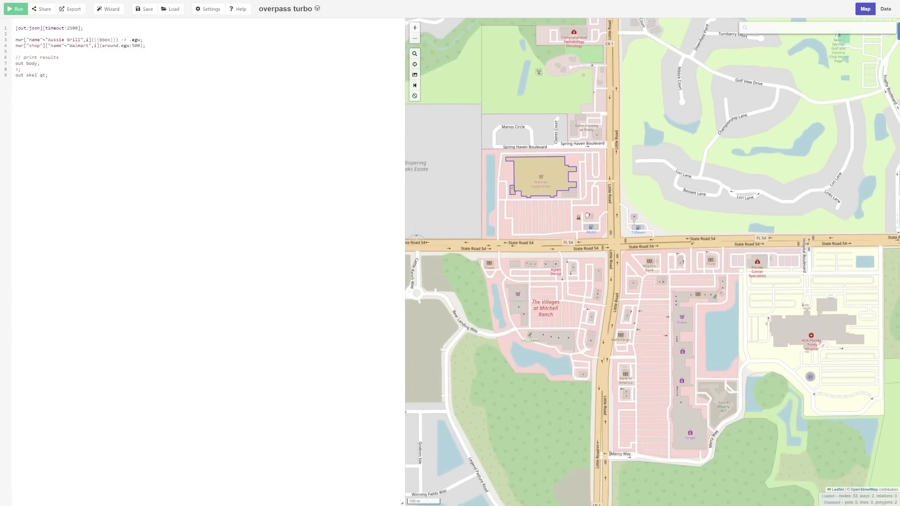
pyautogui.scroll(1, 573, 208)
pyautogui.scroll(1, 592, 256)
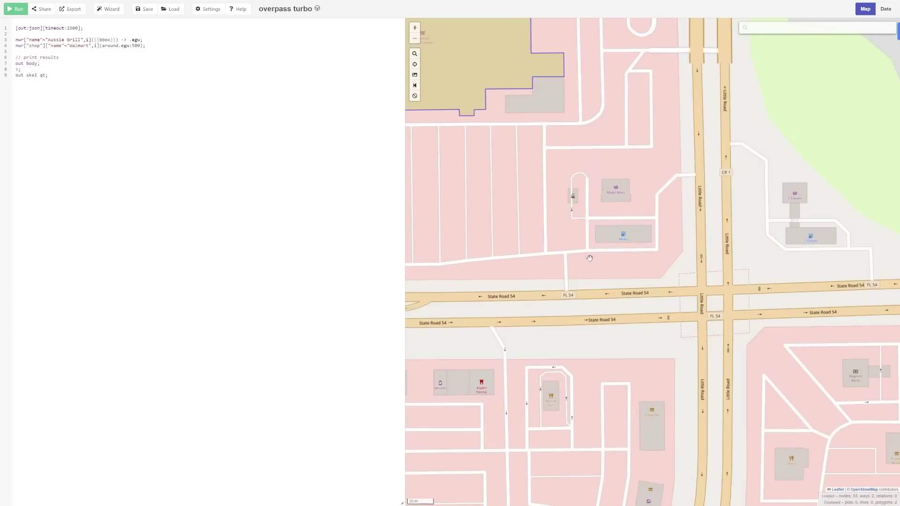
pyautogui.scroll(-1, 545, 202)
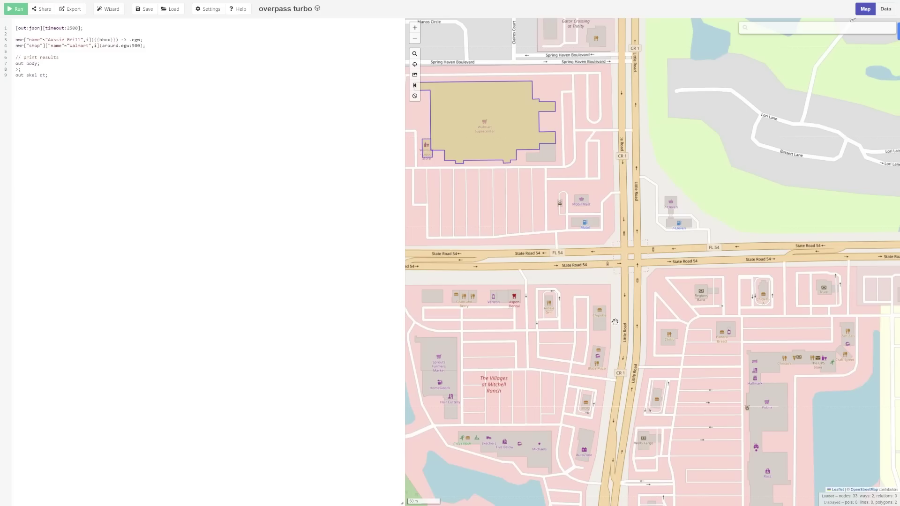
pyautogui.scroll(3, 594, 329)
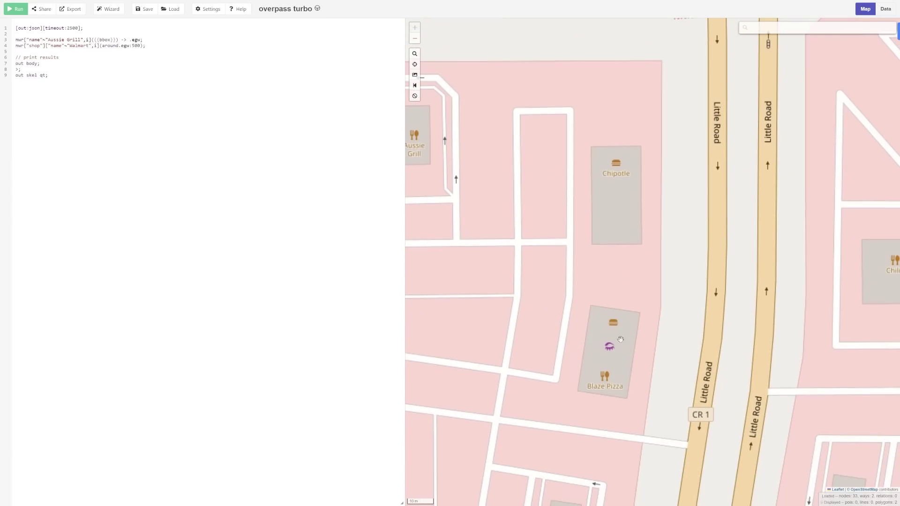
pyautogui.moveTo(624, 210); pyautogui.dragTo(707, 266)
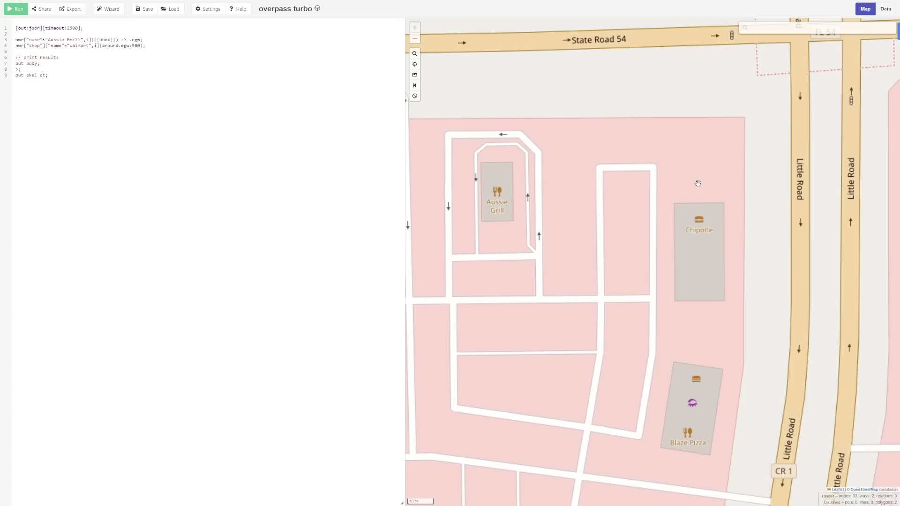
pyautogui.scroll(-2, 697, 183)
pyautogui.moveTo(698, 183); pyautogui.dragTo(713, 229)
# - Zoom the Overpass Turbo map back out from the restaurant area
pyautogui.scroll(-2, 705, 218)
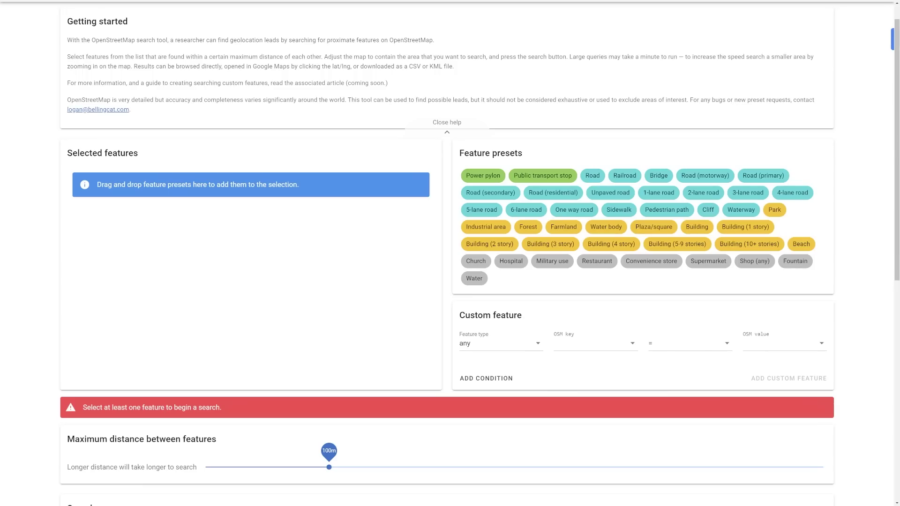
# - Review the custom feature options: the OSM key list, comparison operators and value field
pyautogui.doubleClick(114, 39)
pyautogui.click(221, 56)
pyautogui.click(574, 343)
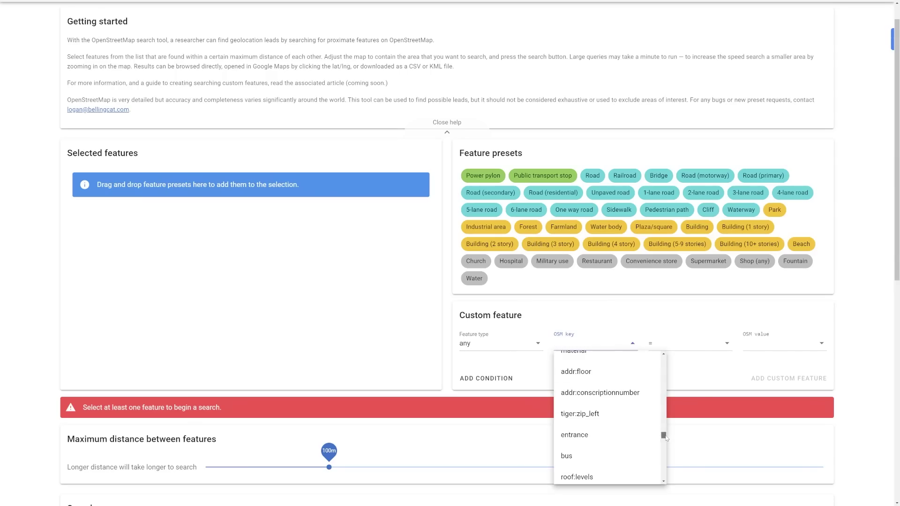
pyautogui.moveTo(663, 435); pyautogui.dragTo(662, 466)
pyautogui.click(709, 343)
pyautogui.click(776, 346)
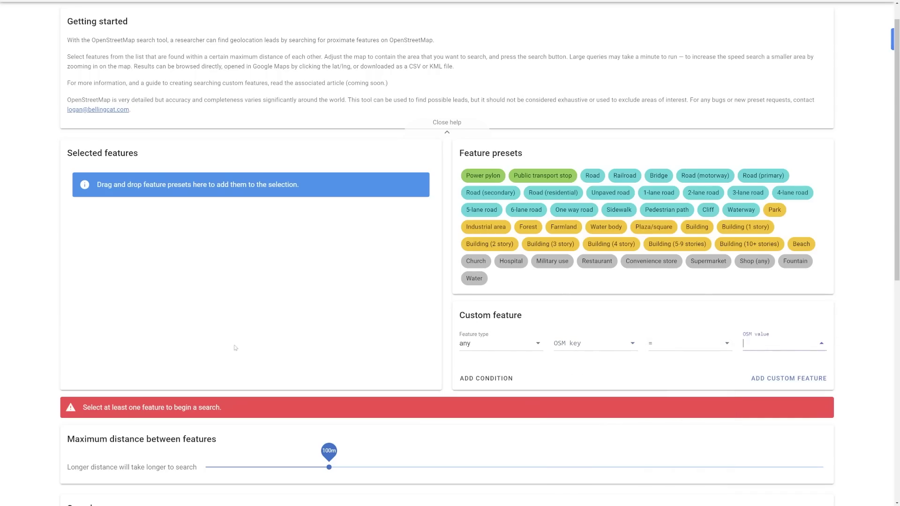
# - Scroll down to inspect the Search area map, then back up
pyautogui.scroll(-3, 235, 348)
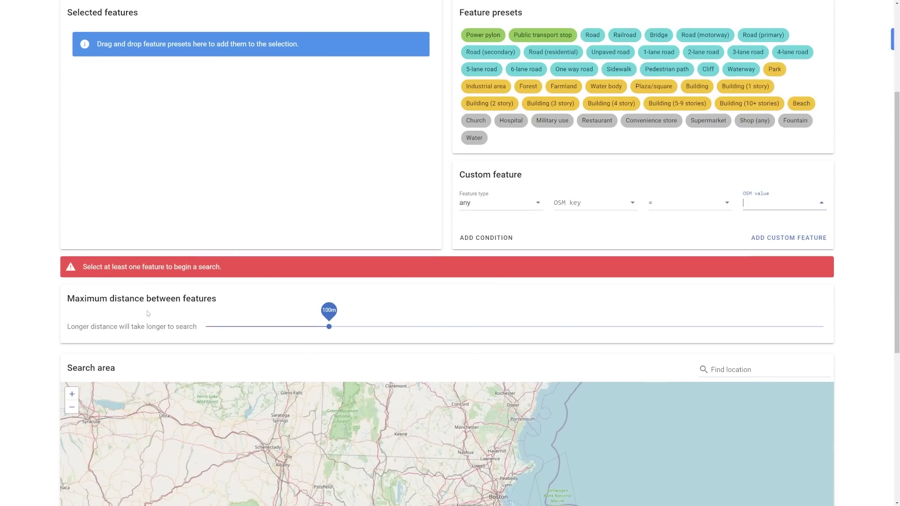
pyautogui.scroll(-3, 353, 321)
pyautogui.scroll(-2, 317, 332)
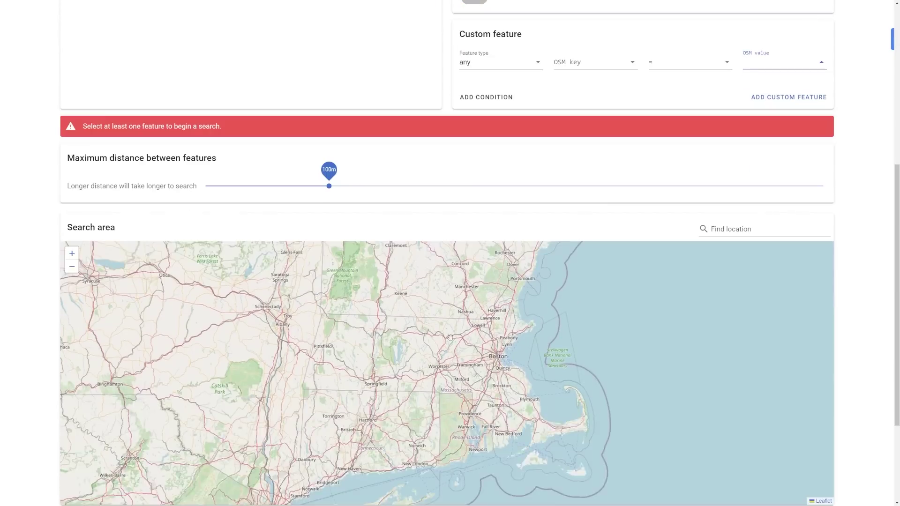
pyautogui.scroll(-3, 42, 288)
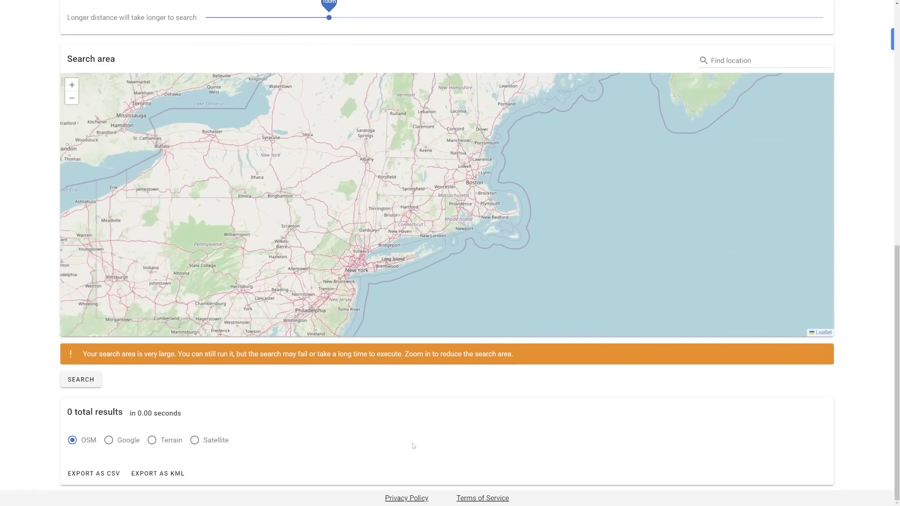
pyautogui.scroll(4, 637, 428)
pyautogui.scroll(1, 635, 426)
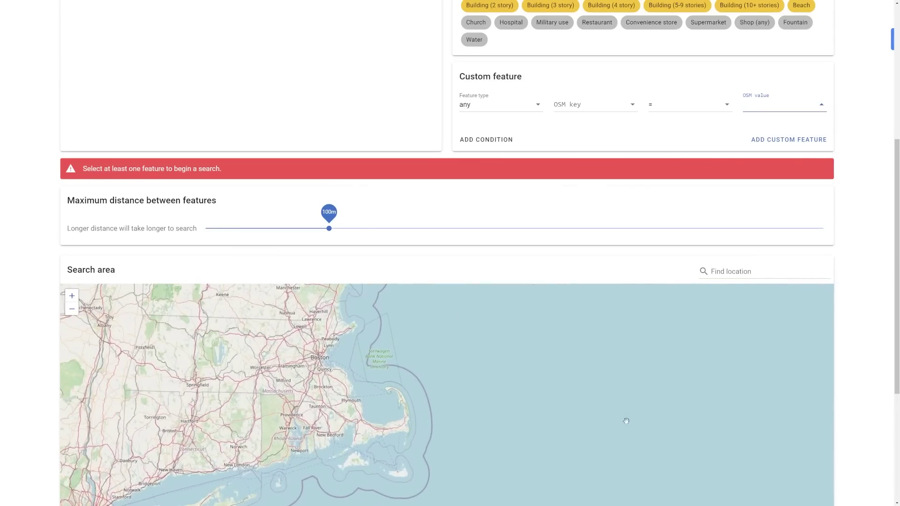
pyautogui.scroll(-1, 707, 300)
pyautogui.scroll(2, 161, 234)
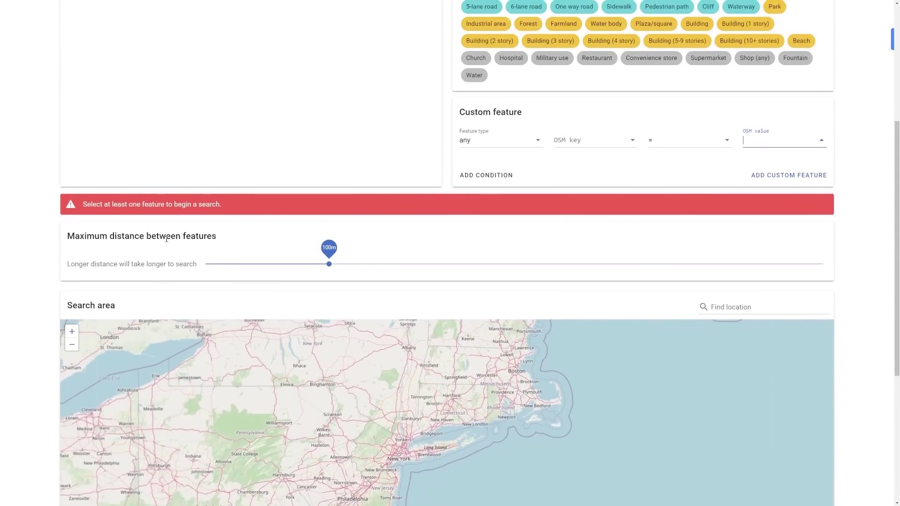
pyautogui.scroll(1, 171, 250)
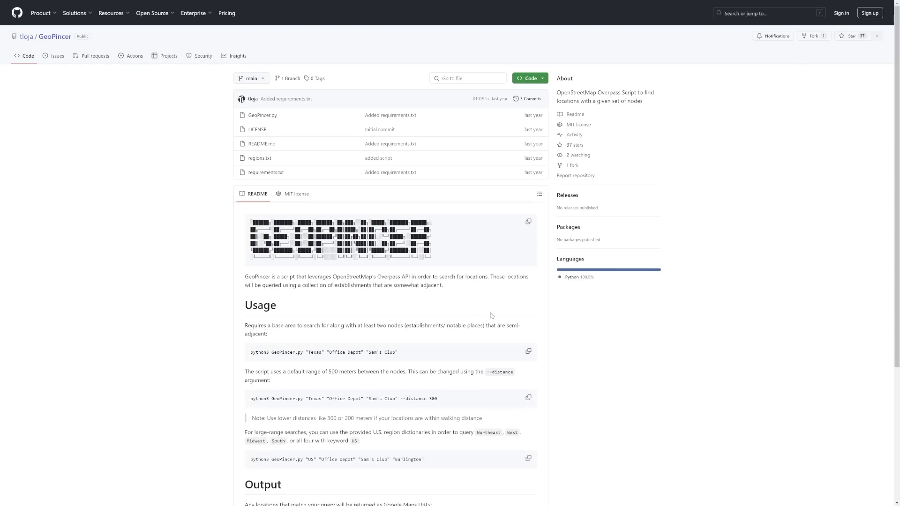
pyautogui.scroll(-1, 482, 305)
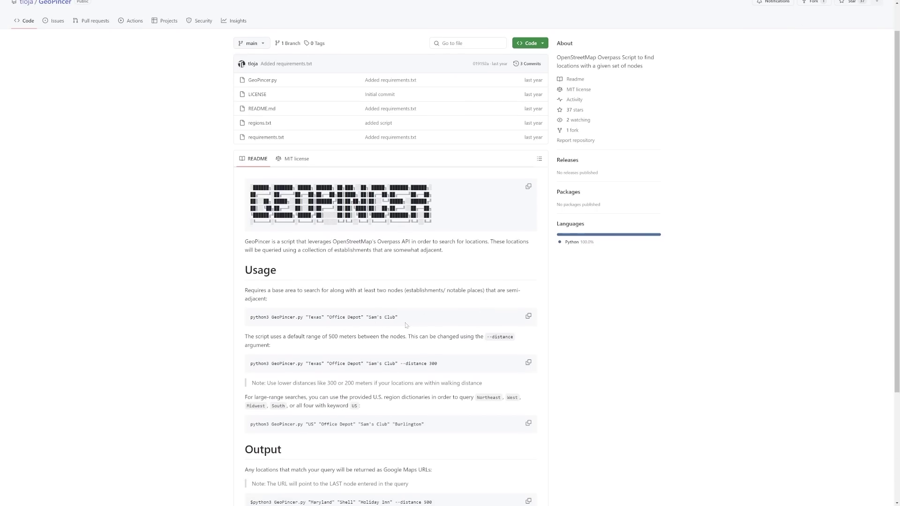
pyautogui.scroll(-1, 374, 314)
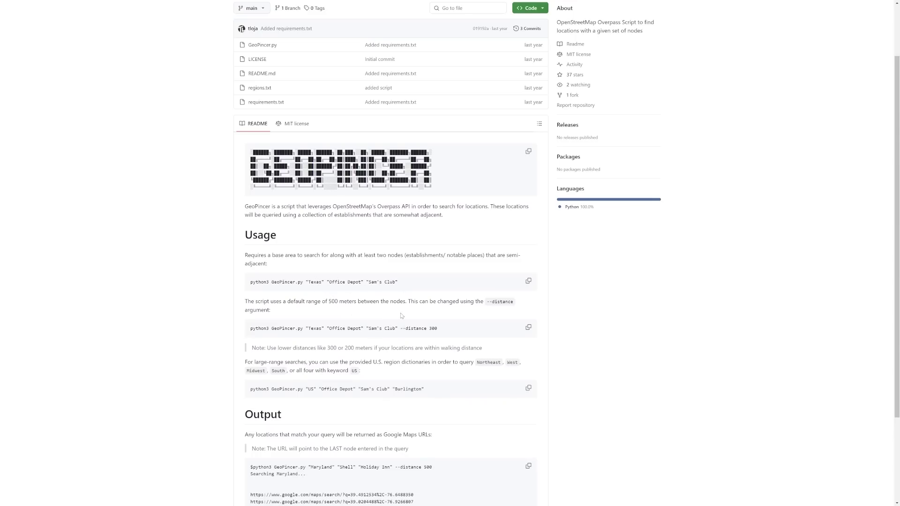
pyautogui.scroll(-1, 402, 316)
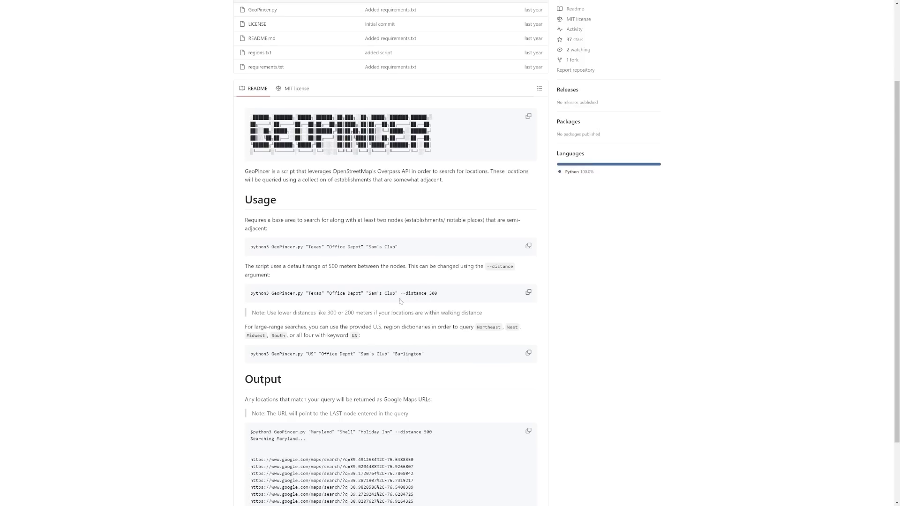
pyautogui.doubleClick(333, 266)
pyautogui.doubleClick(432, 294)
pyautogui.doubleClick(310, 354)
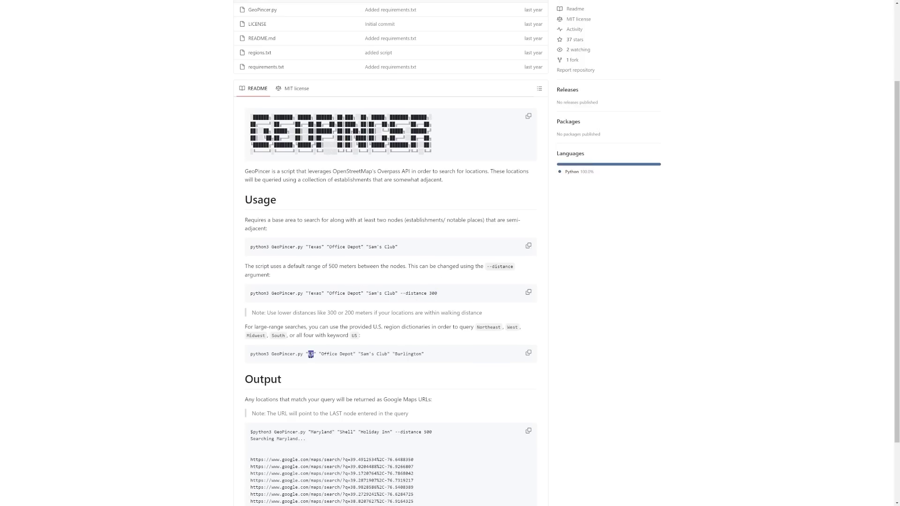
pyautogui.click(653, 342)
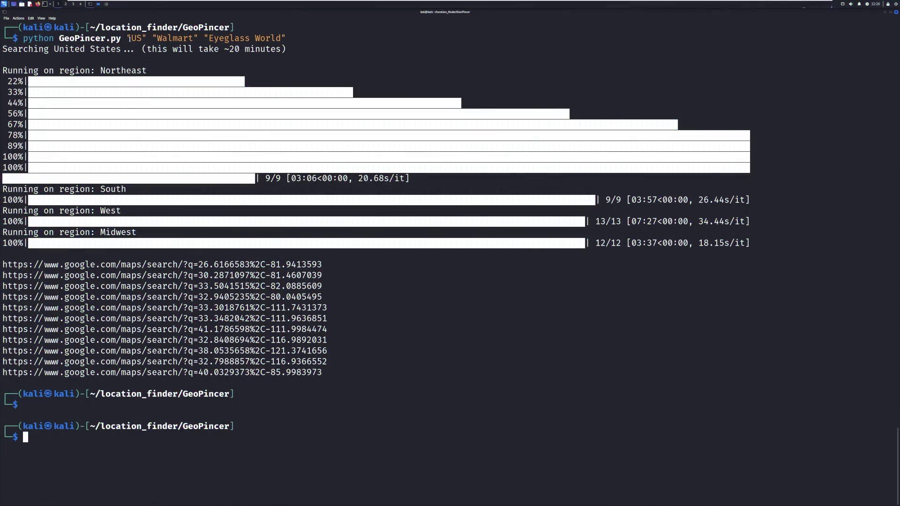
# - Highlight Walmart and Eyeglass World in the GeoPincer command, then bring up the first result link's menu
pyautogui.doubleClick(172, 37)
pyautogui.doubleClick(238, 38)
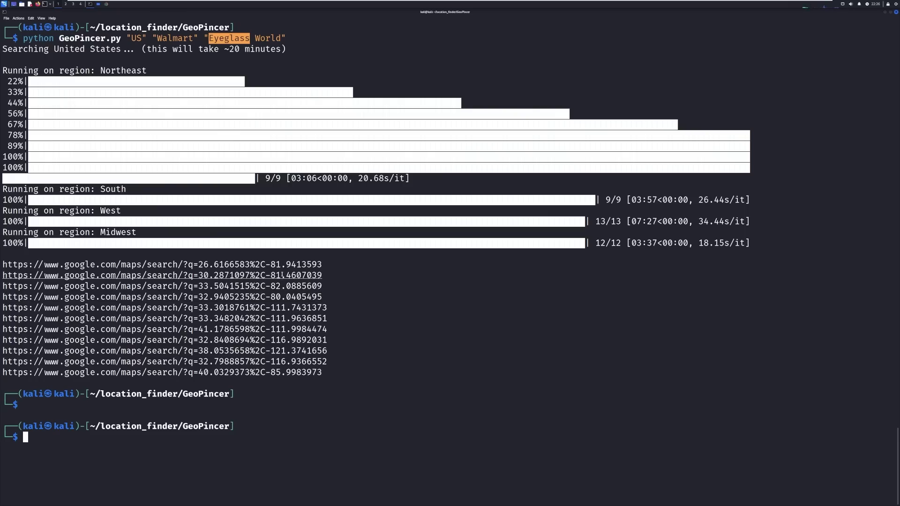
pyautogui.rightClick(291, 265)
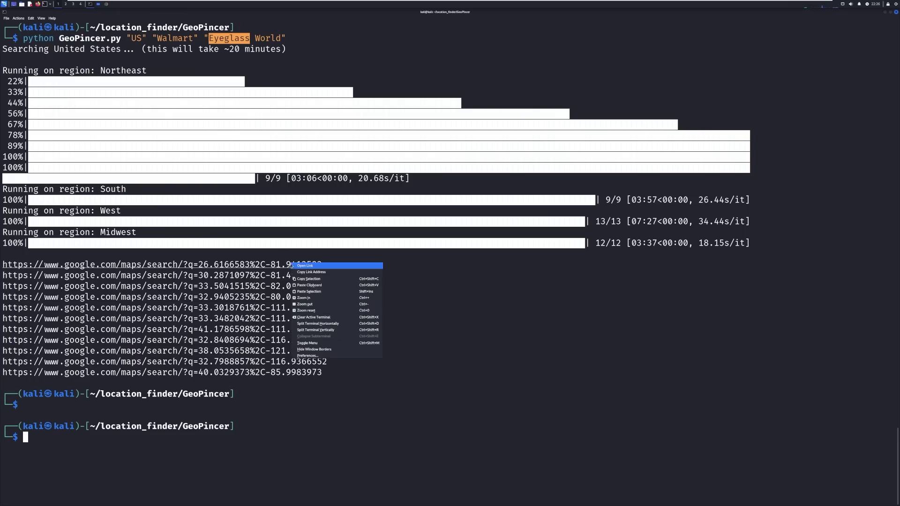
# - Open the first result in Google Maps and zoom out around the Cape Coral pin
pyautogui.click(300, 272)
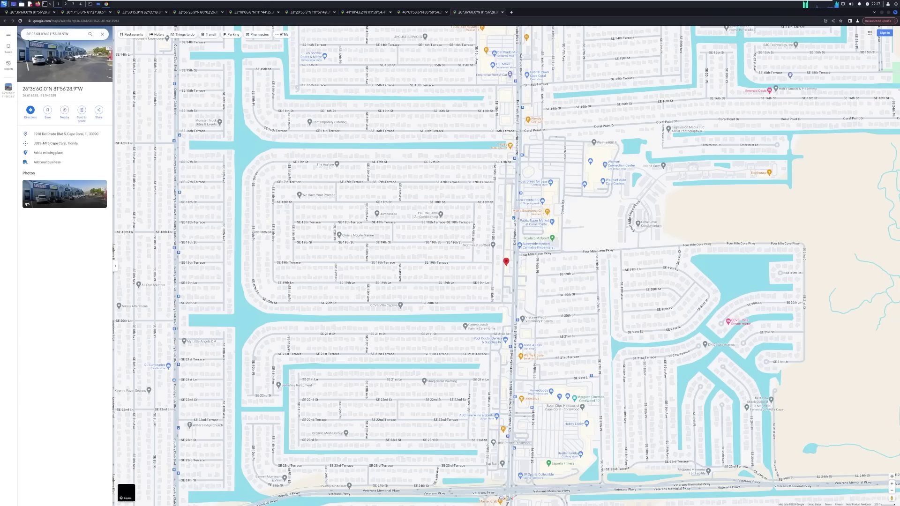
pyautogui.scroll(-3, 520, 274)
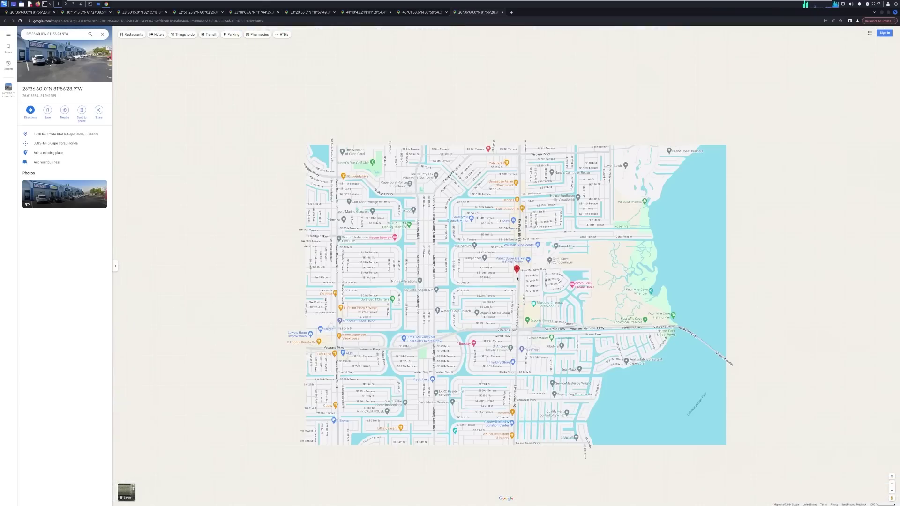